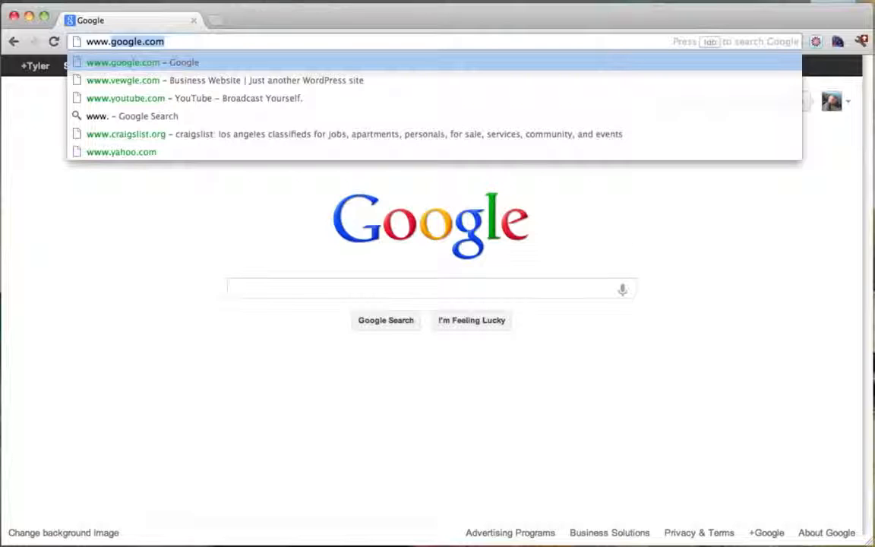
type("pixlr")
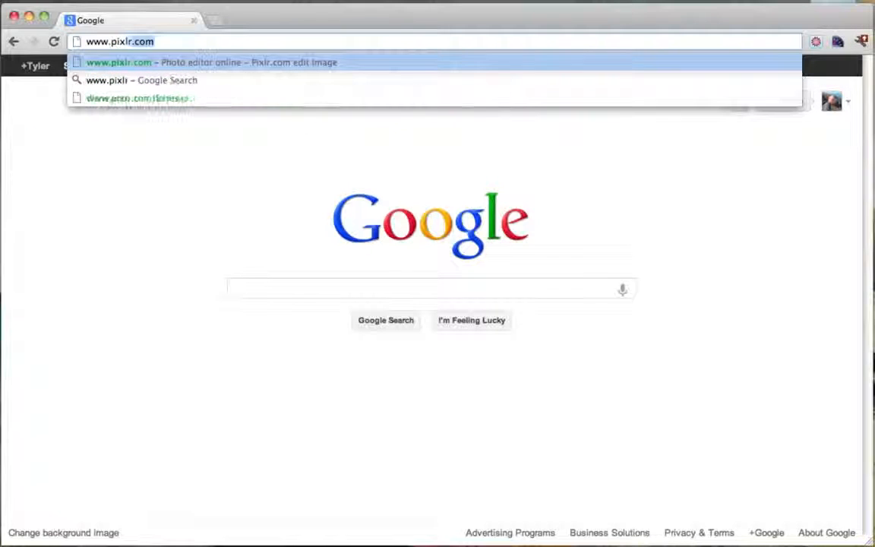
type(".com")
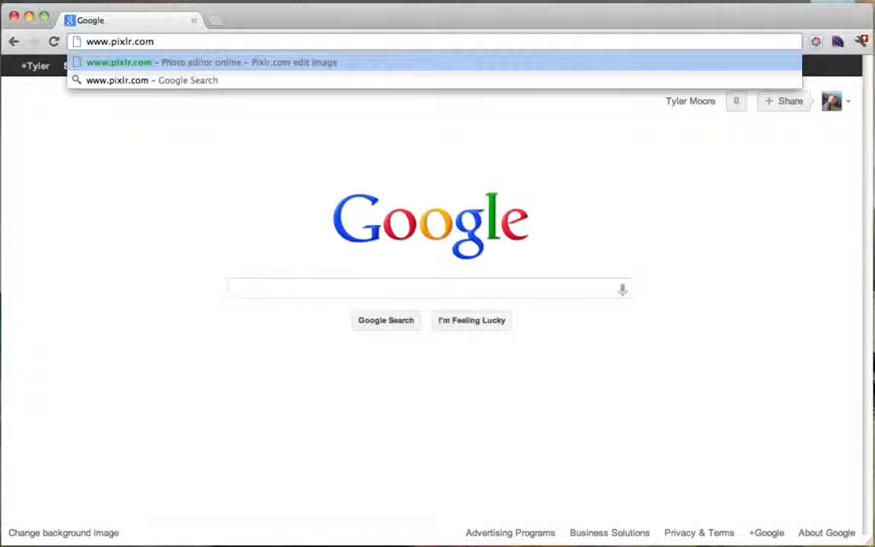
key("Return")
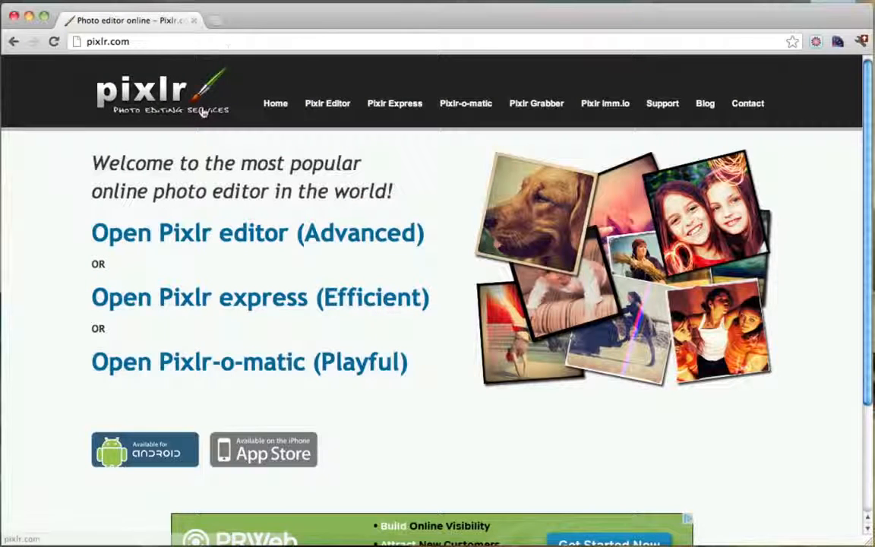
left_click_drag(93, 202, 180, 246)
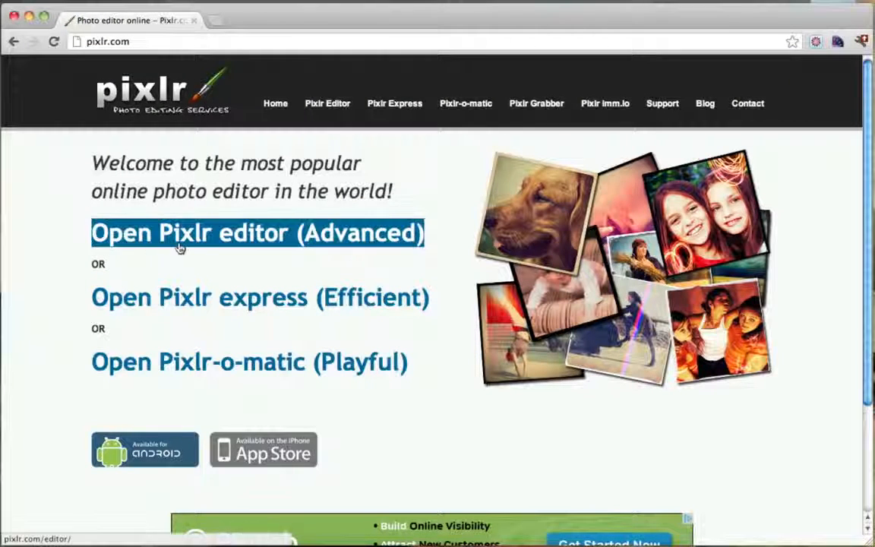
left_click(281, 243)
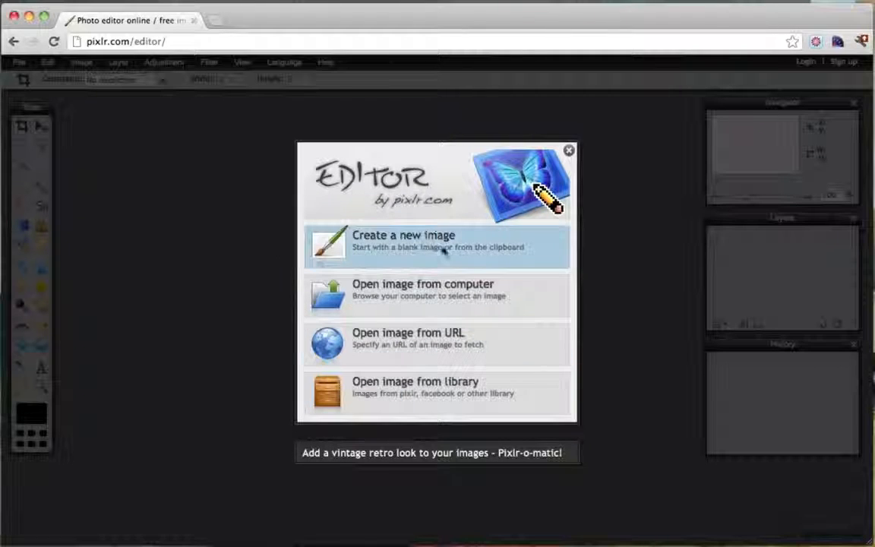
- Create a new 800 x 600 image named Logo with a transparent background
left_click(397, 253)
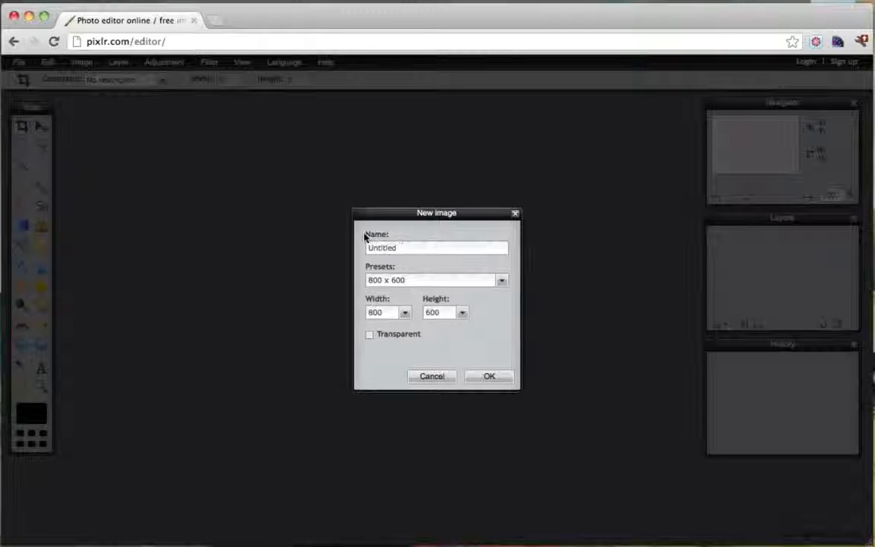
left_click_drag(416, 249, 369, 247)
type("Logo")
left_click(370, 335)
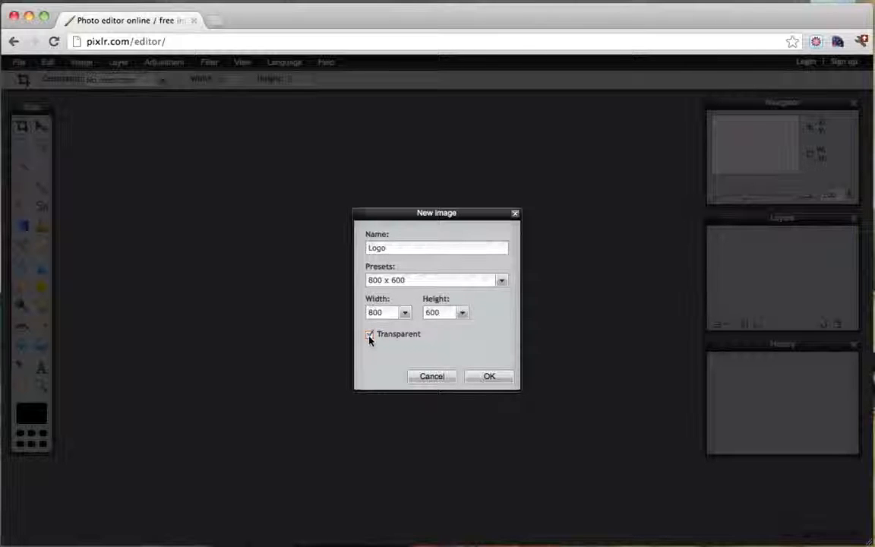
left_click(490, 378)
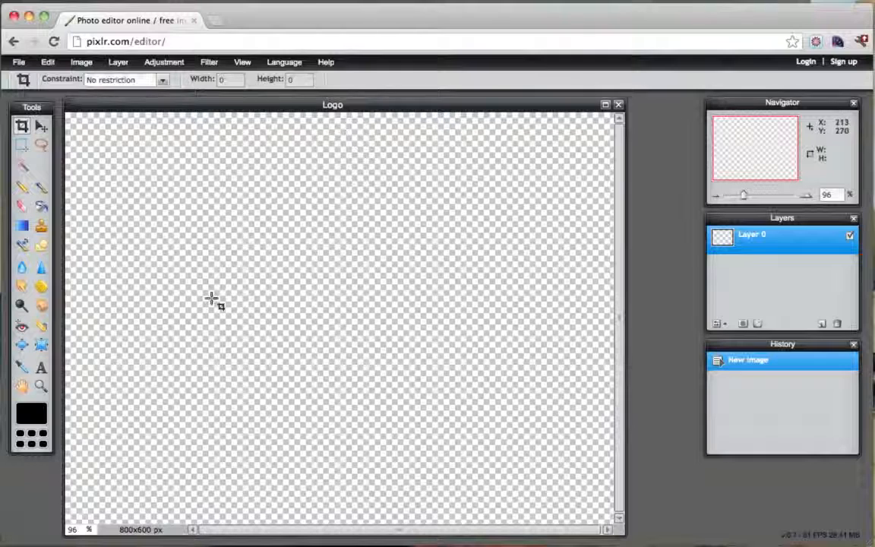
left_click(216, 23)
type("www.google.")
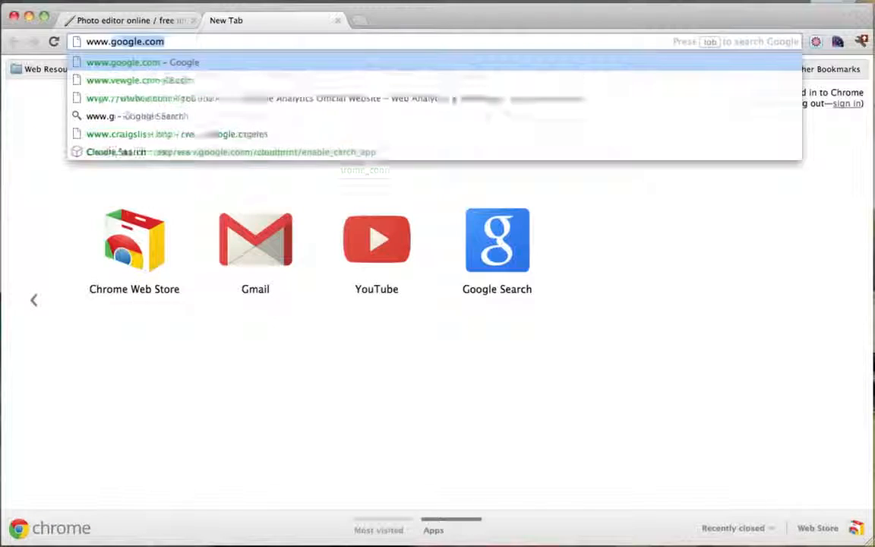
type("com/images")
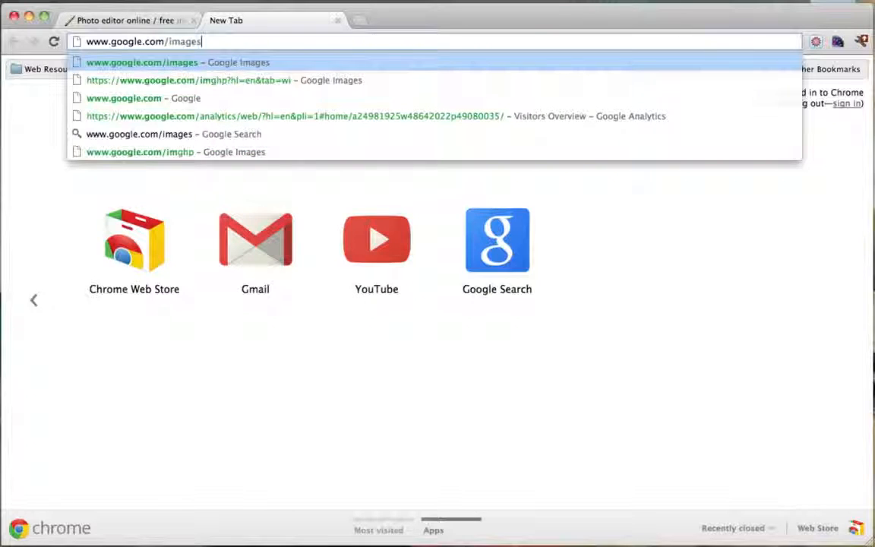
key("Return")
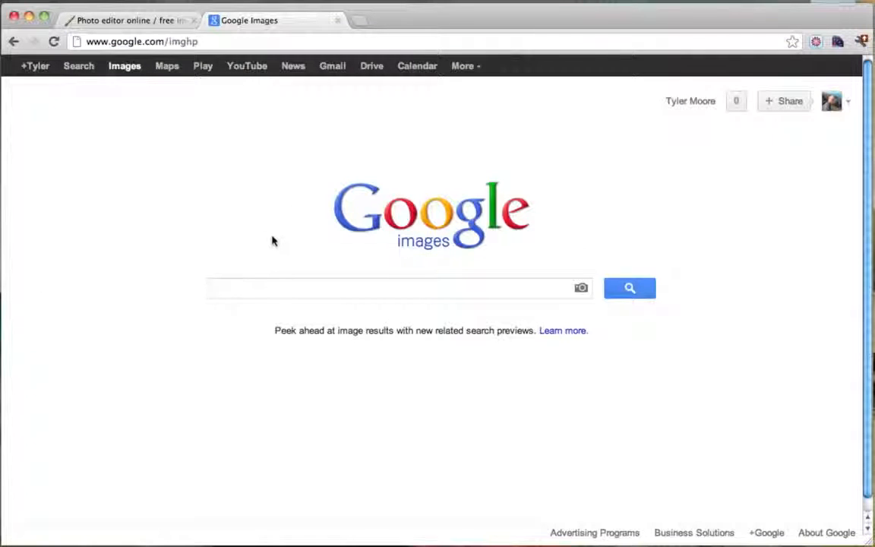
left_click(161, 24)
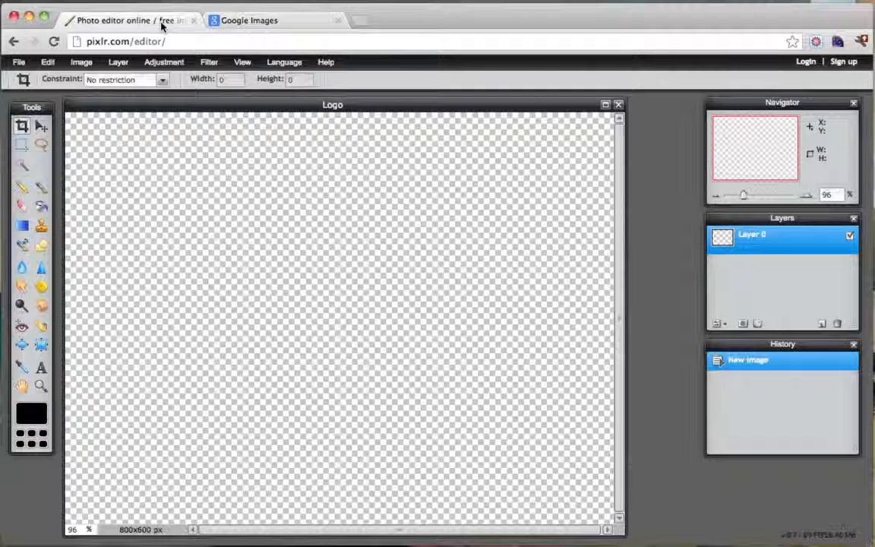
left_click(264, 21)
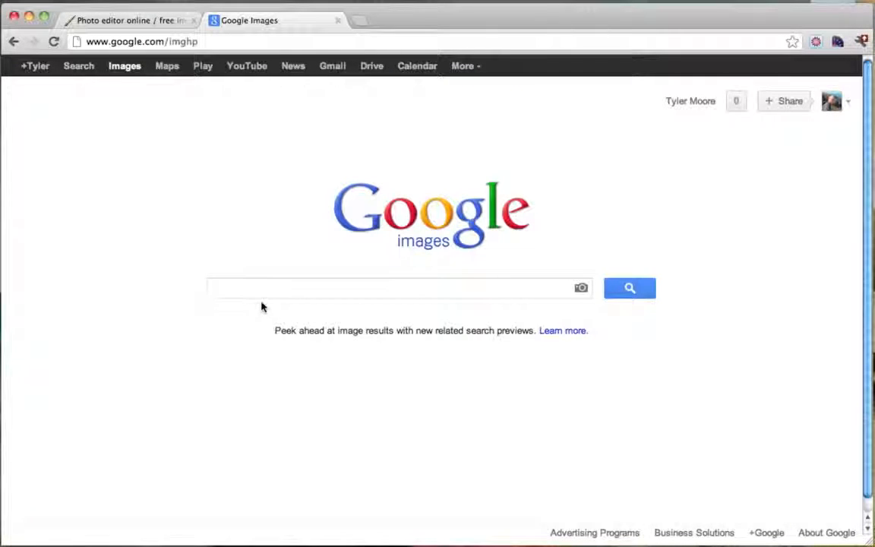
- Search Google Images for "icon png"
type("icon png")
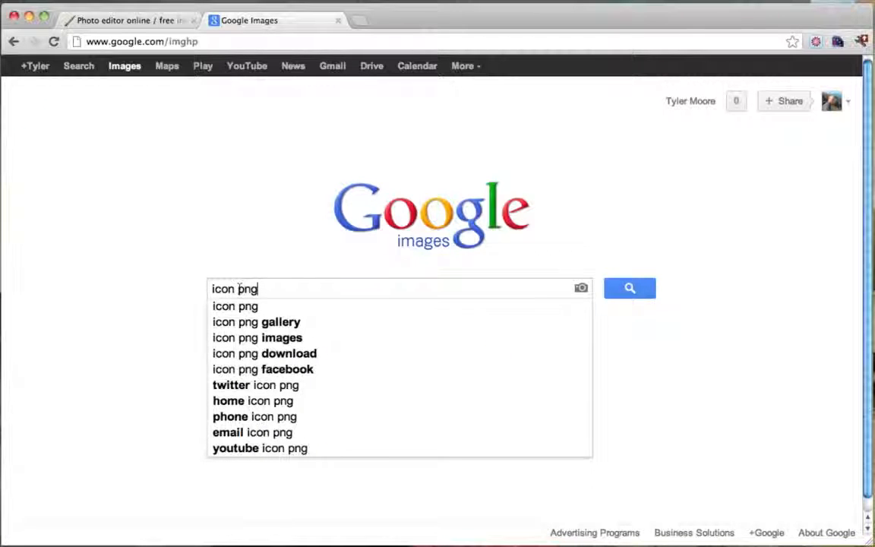
left_click_drag(239, 290, 260, 289)
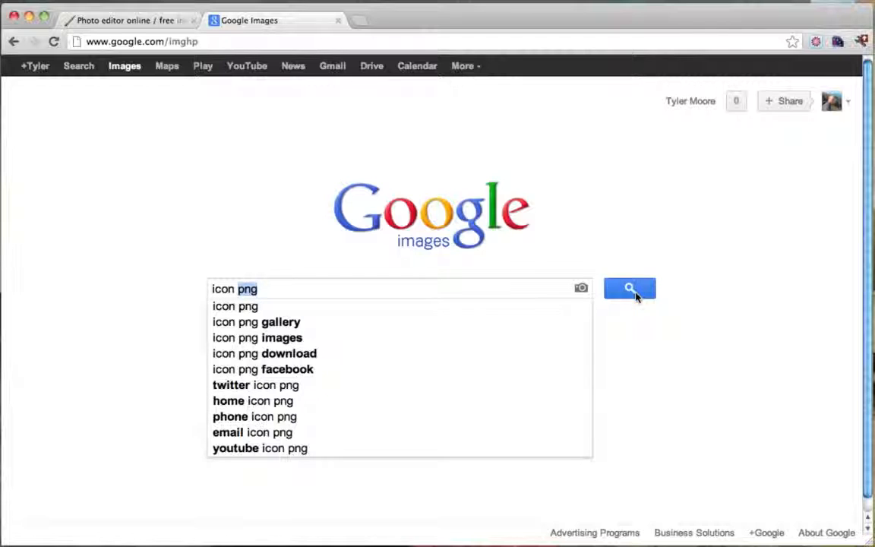
left_click(336, 288)
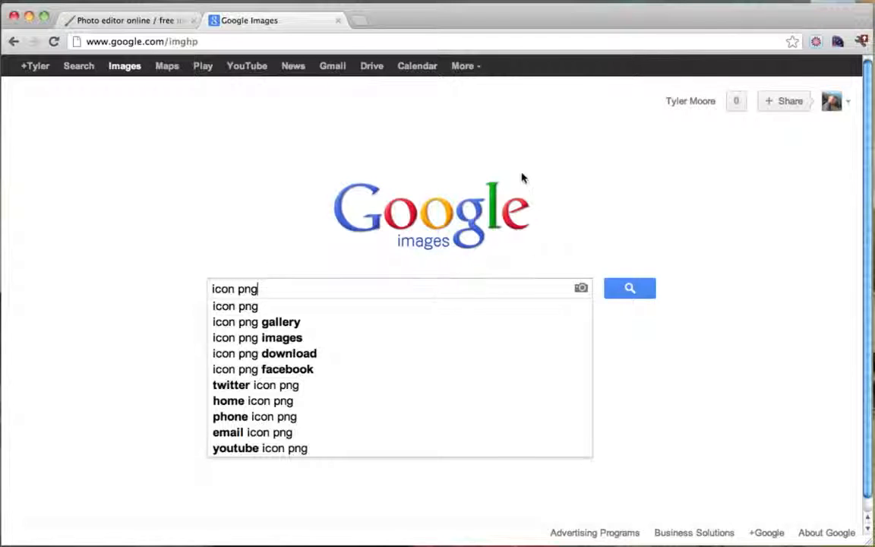
left_click(634, 295)
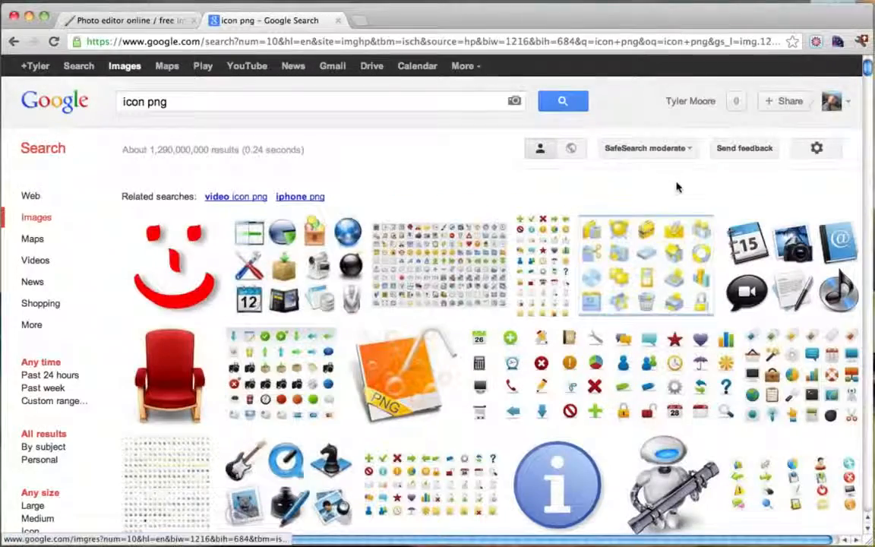
- Browse the image results and open the blue ring icon with three dots, mac-icon.png
scroll(676, 185, "down", 8)
scroll(676, 186, "down", 15)
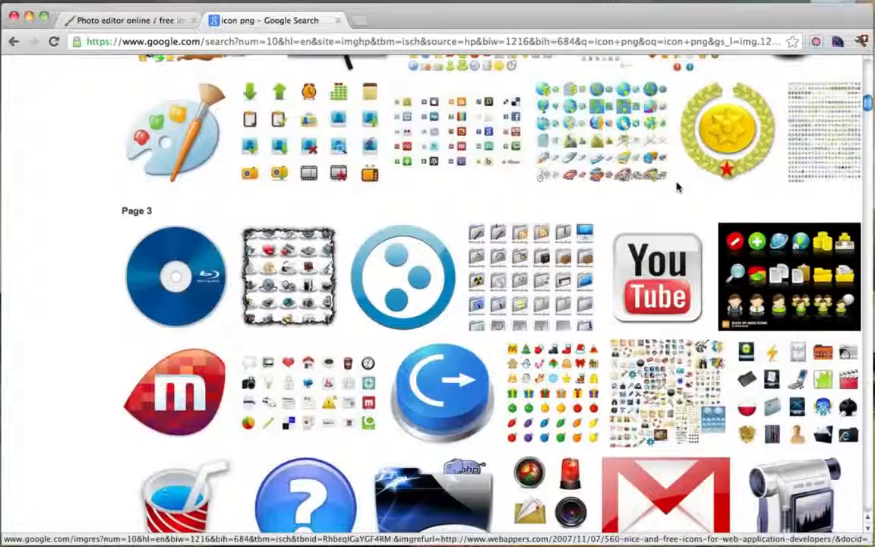
scroll(676, 186, "down", 7)
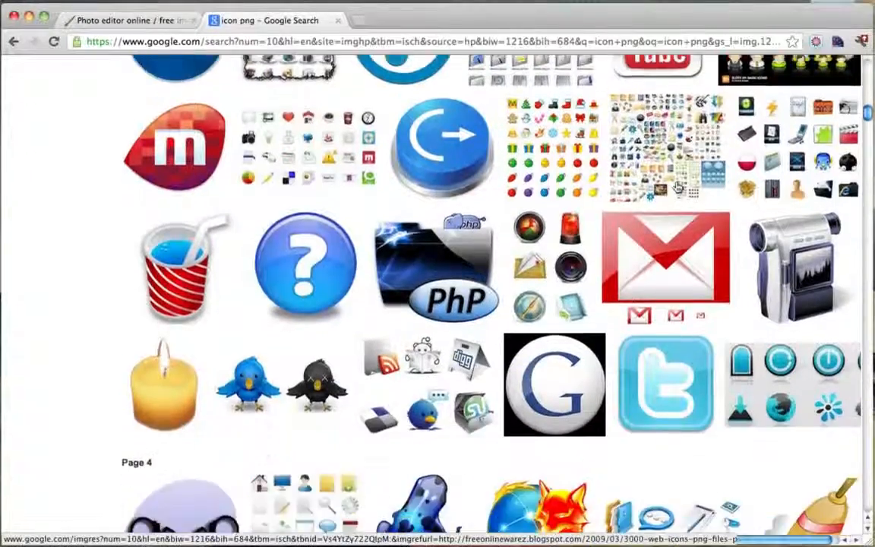
scroll(676, 188, "up", 5)
mouse_move(416, 218)
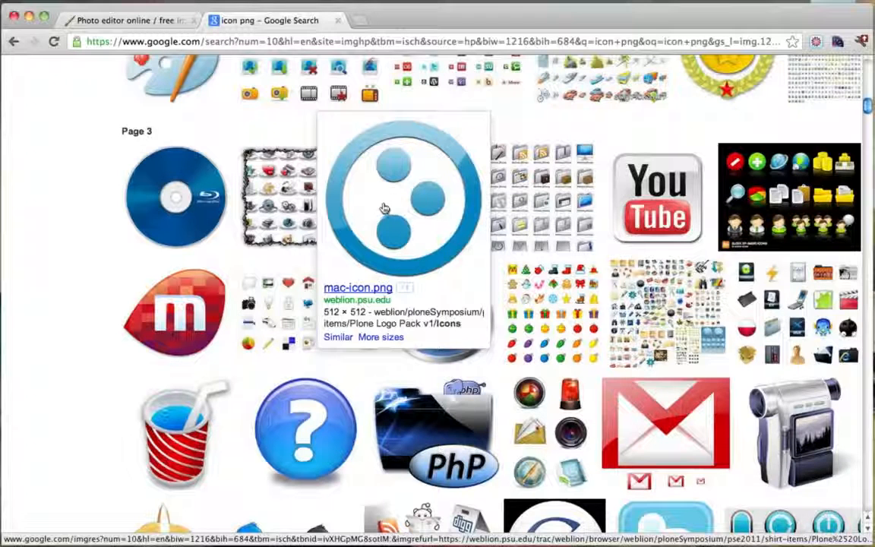
left_click(427, 197)
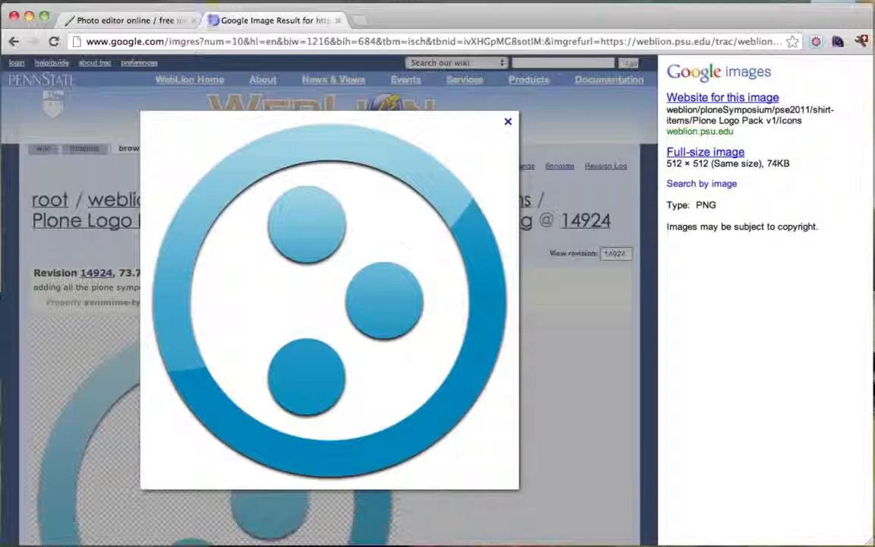
- Save the enlarged ring icon to the Desktop as mac-icon
right_click(320, 250)
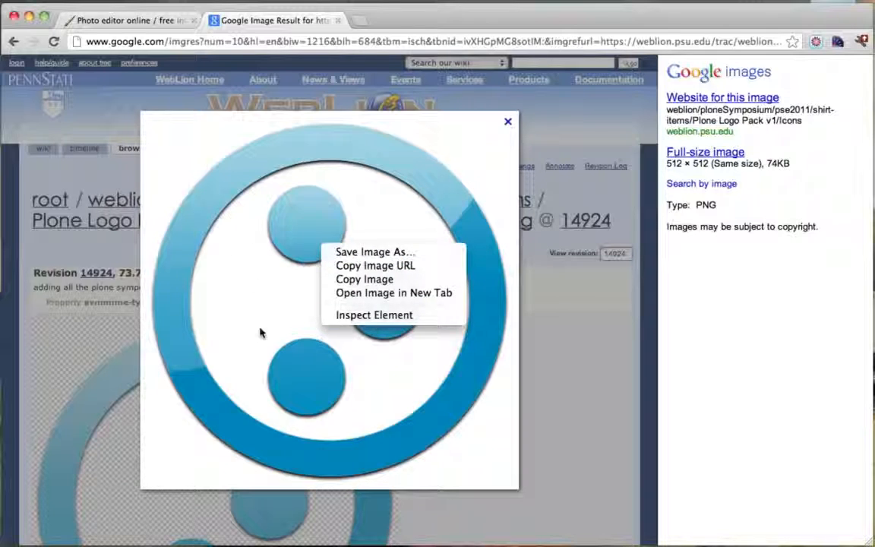
left_click(388, 253)
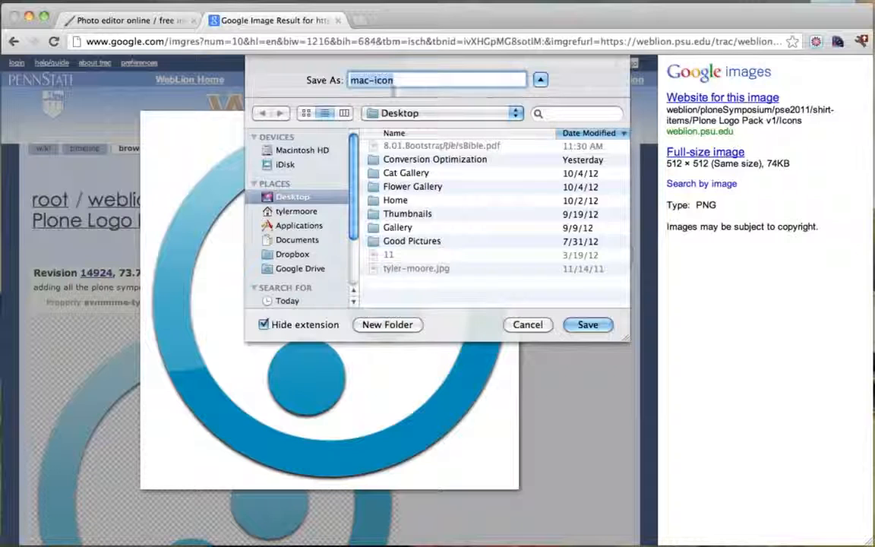
left_click(588, 325)
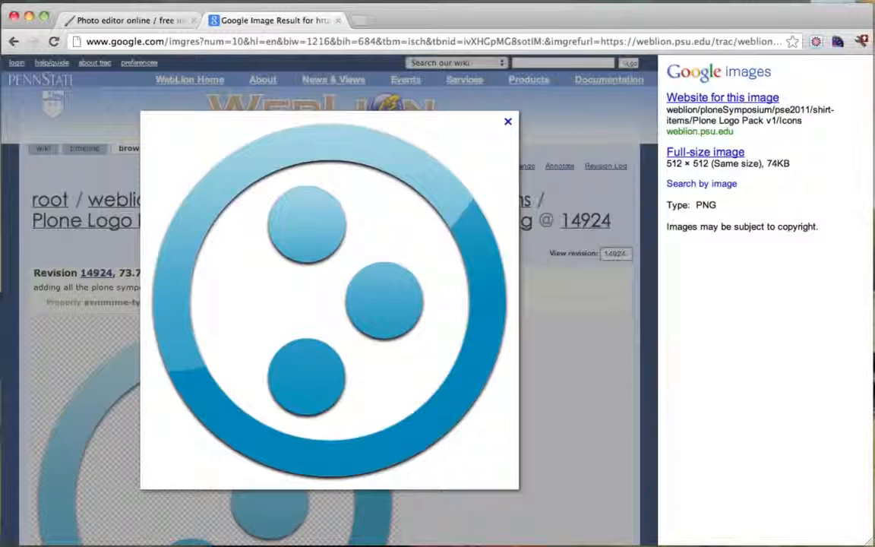
- Switch back to the Pixlr editor and open mac-icon.png from the Desktop
left_click(129, 24)
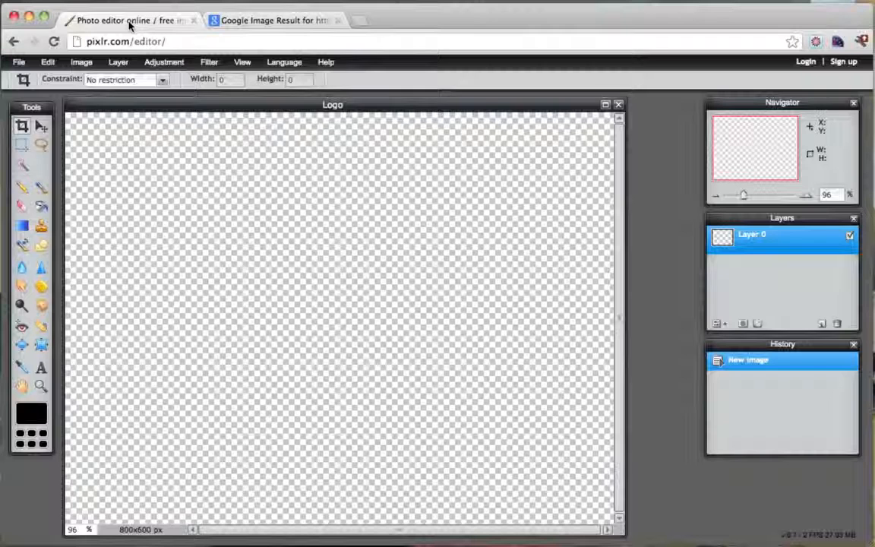
left_click(19, 63)
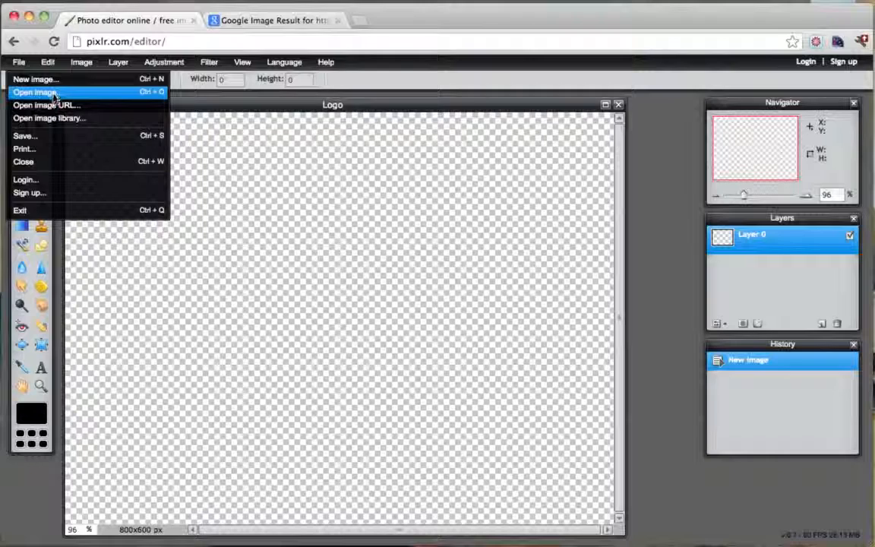
left_click(35, 92)
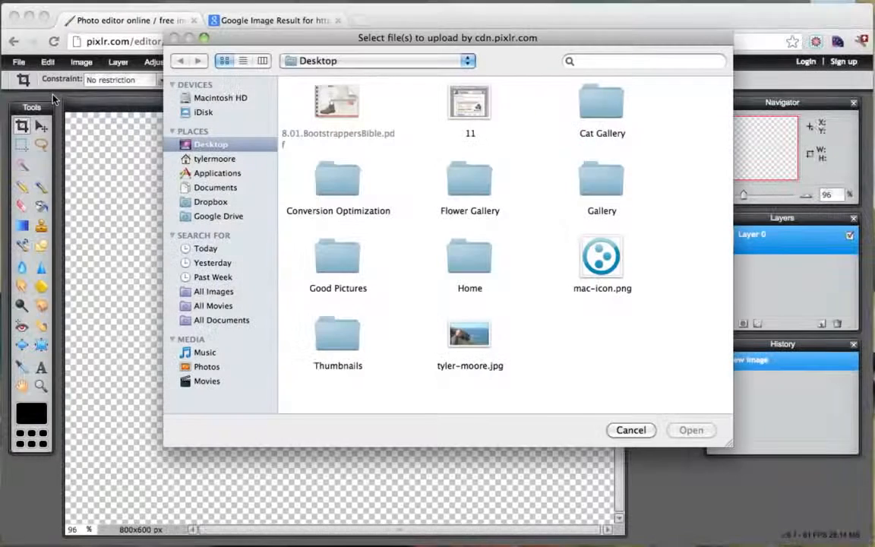
left_click(612, 263)
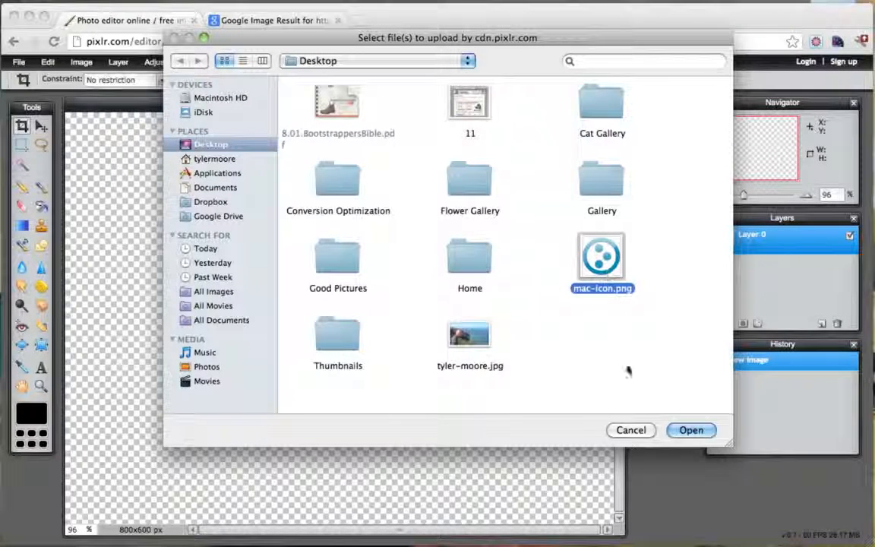
left_click(683, 430)
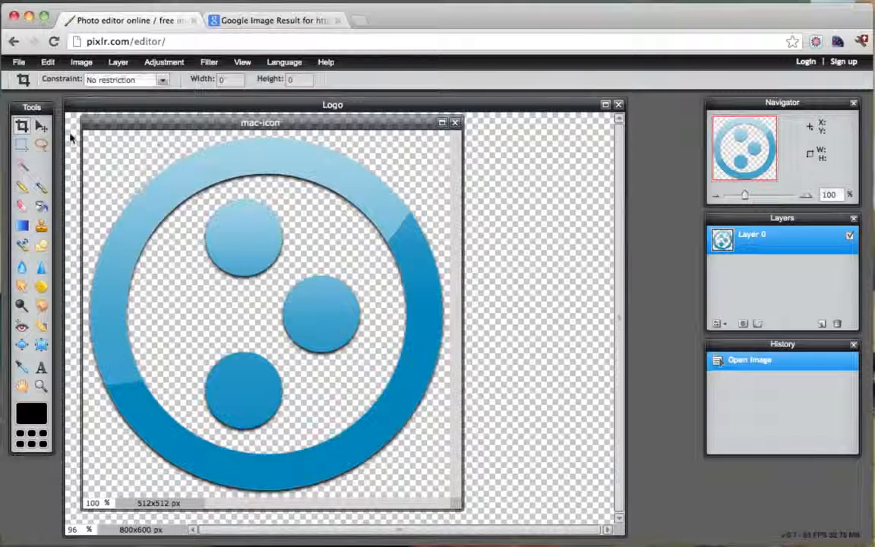
- Reposition the mac-icon window over the Logo canvas, select the whole icon image and copy it
left_click_drag(161, 126, 209, 133)
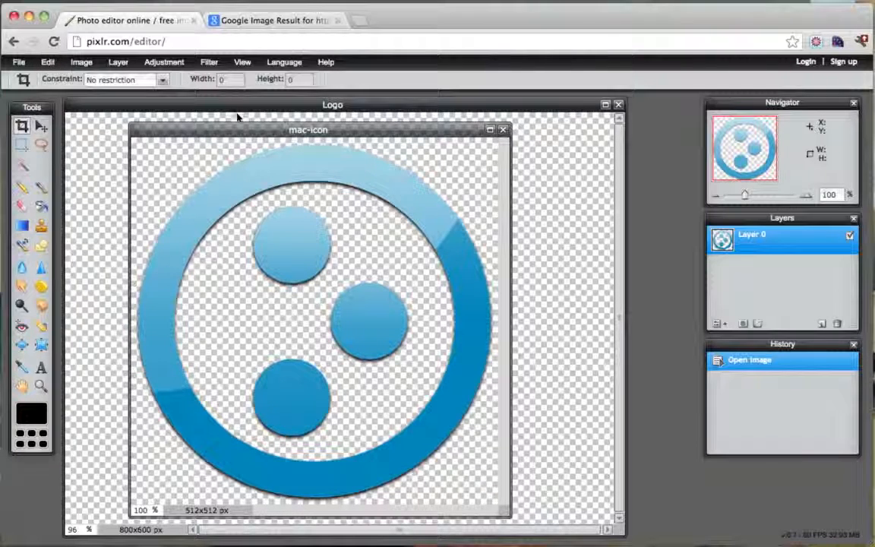
left_click_drag(236, 131, 206, 121)
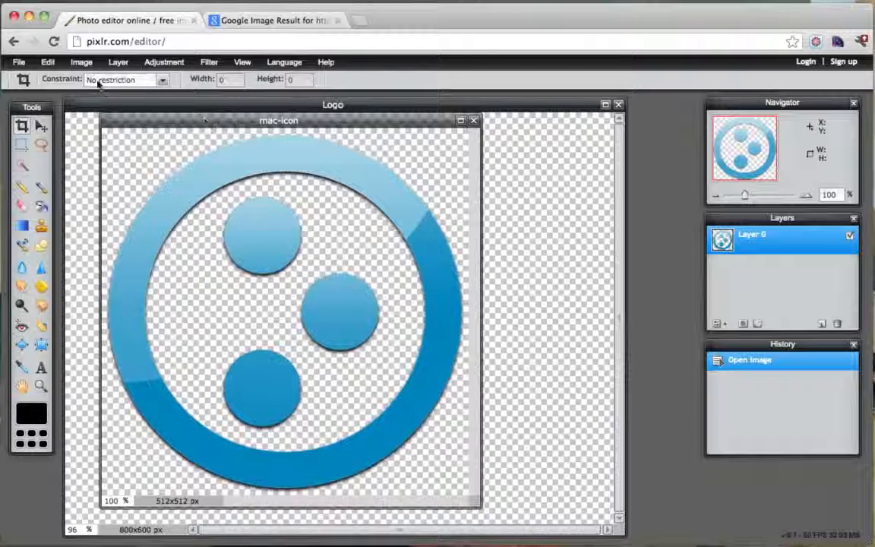
left_click(48, 64)
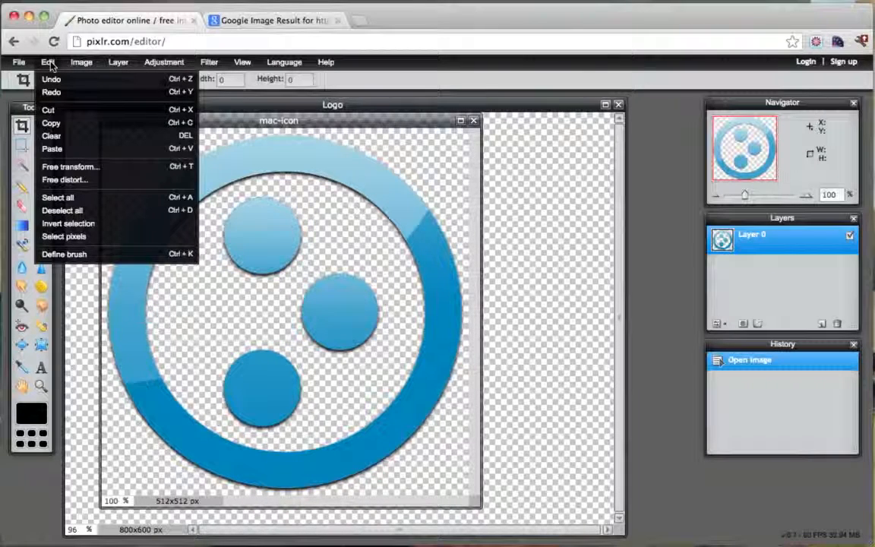
left_click(68, 199)
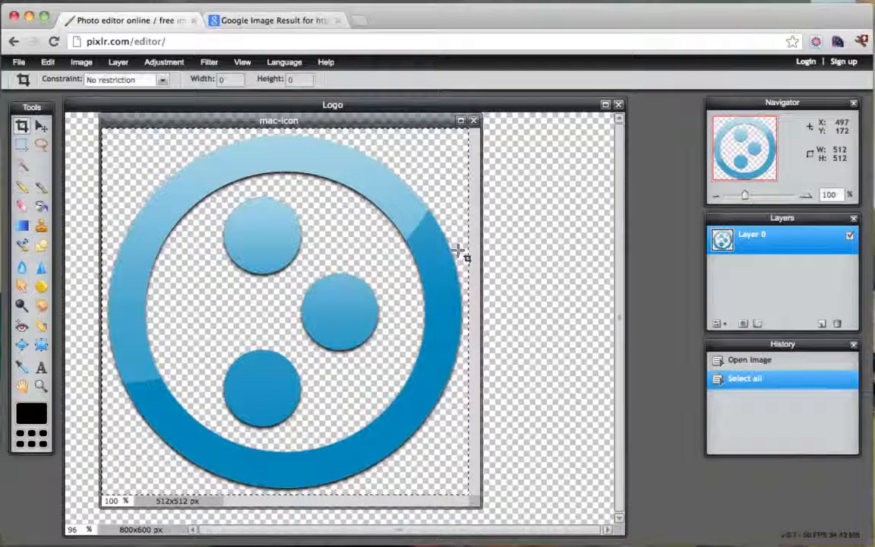
left_click(47, 64)
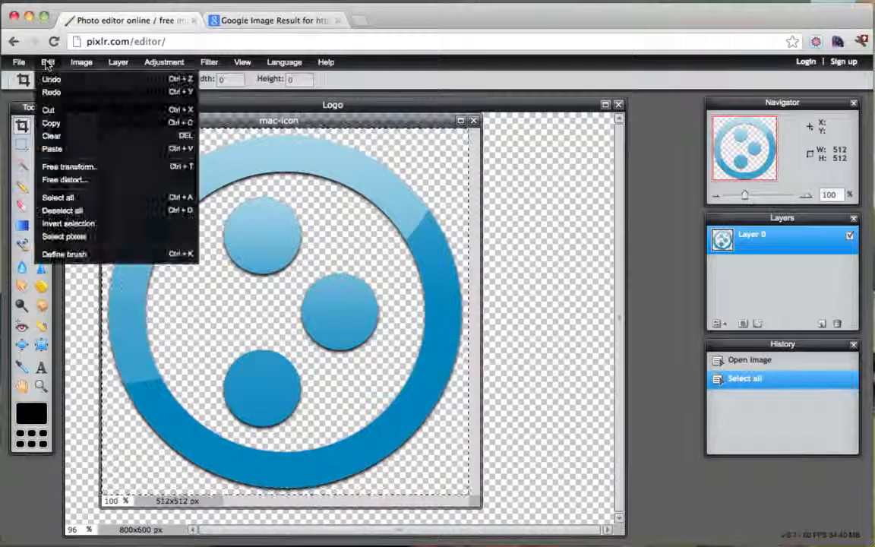
left_click(64, 123)
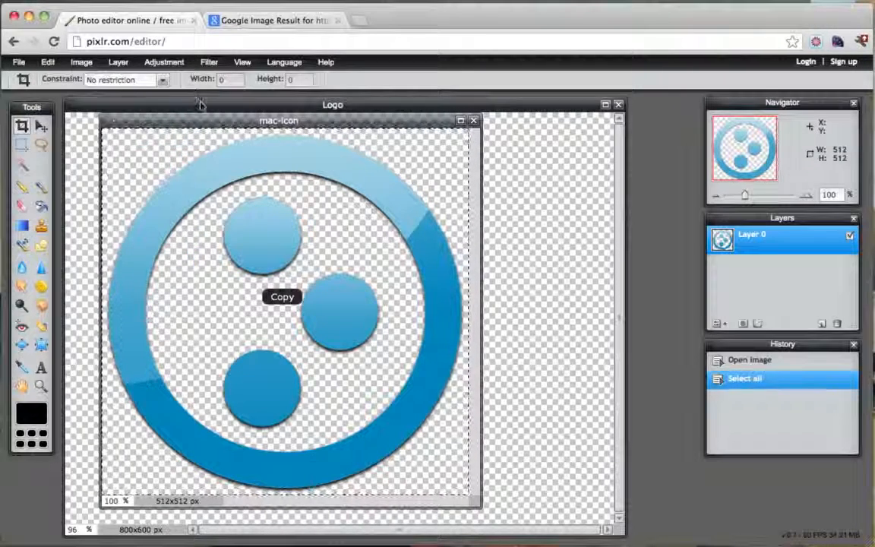
- Move the mac-icon window aside, bring the Logo canvas to the front and paste the copied icon as a new layer
left_click_drag(200, 120, 349, 171)
left_click(239, 108)
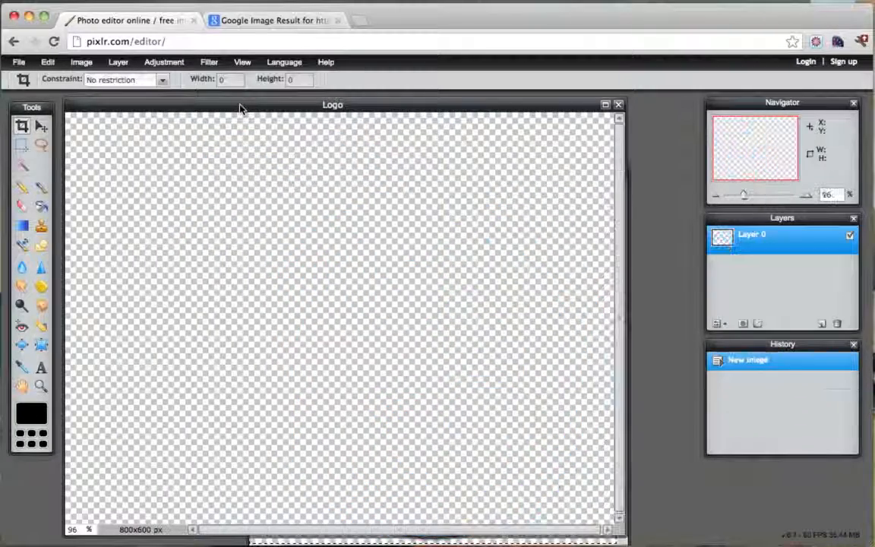
left_click(47, 62)
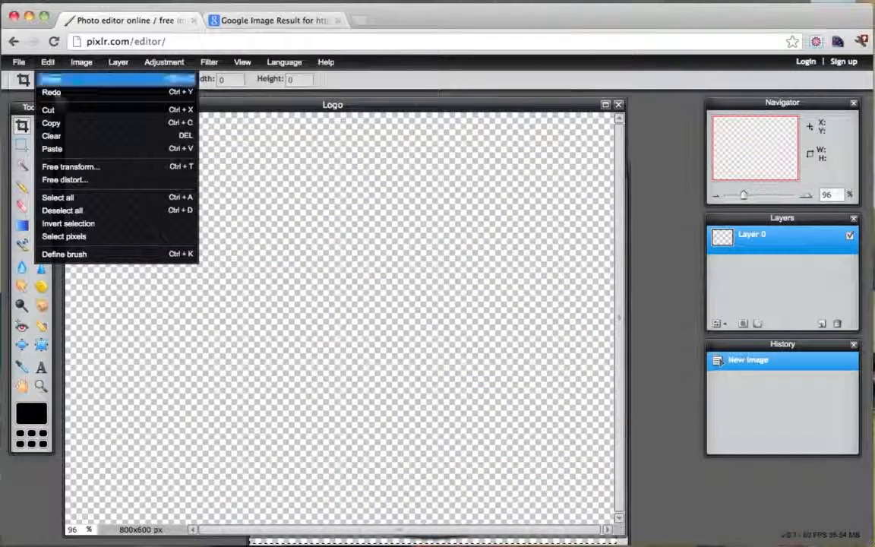
left_click(70, 149)
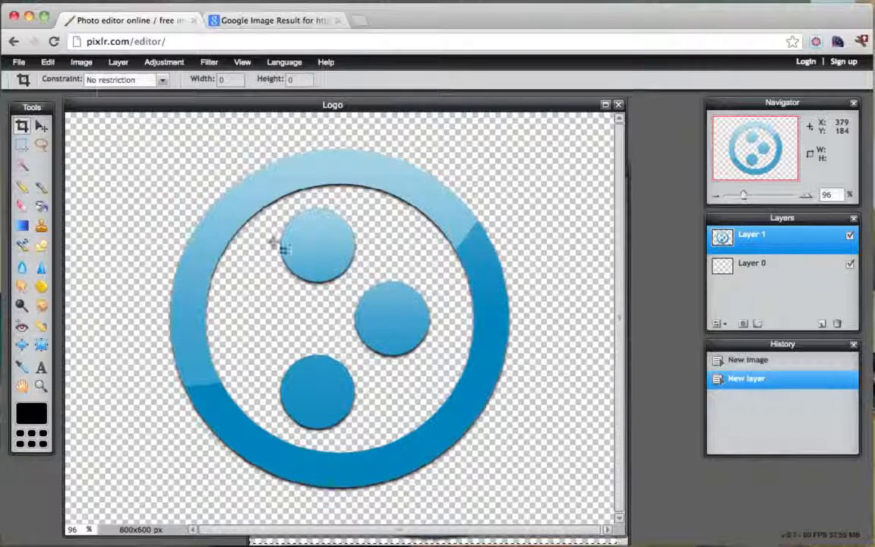
left_click(48, 64)
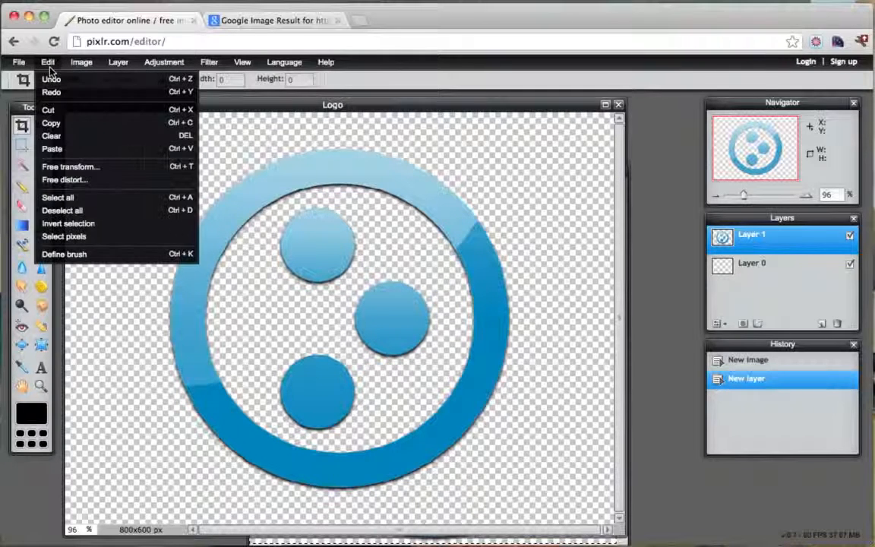
left_click(88, 173)
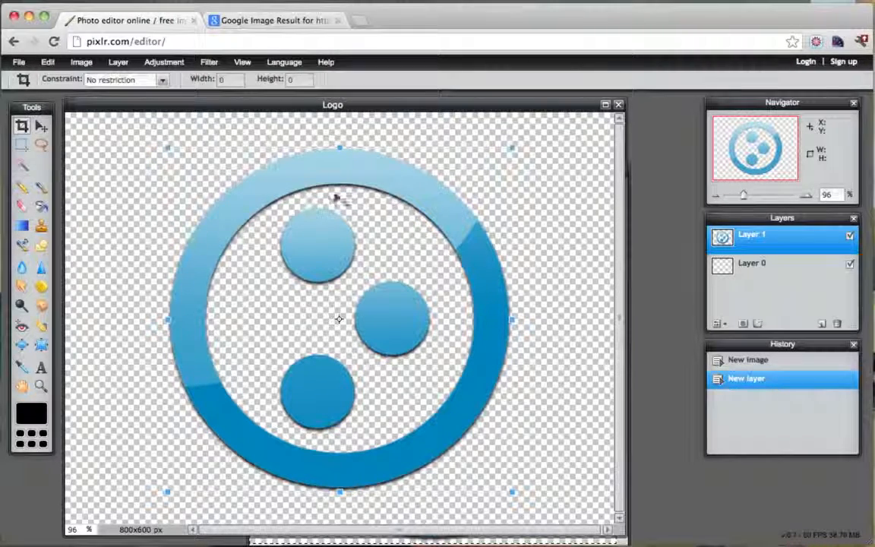
left_click_drag(166, 147, 180, 169)
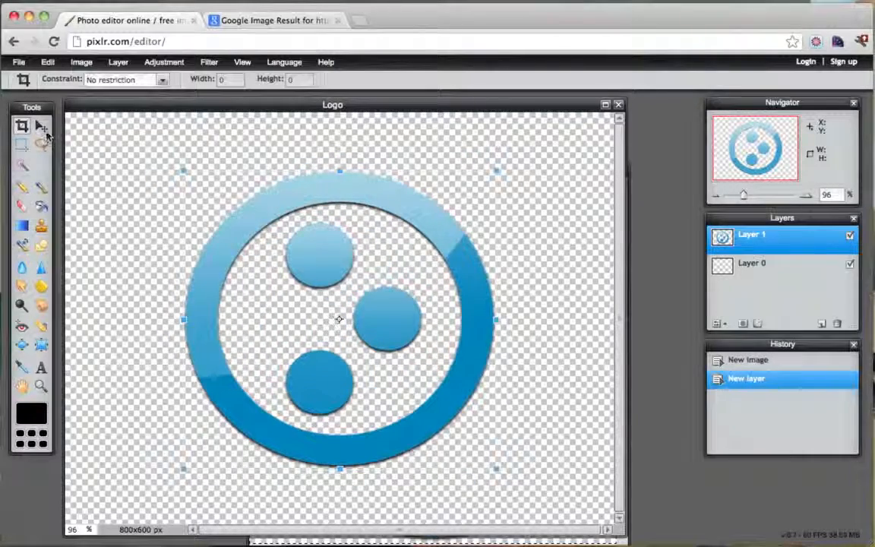
left_click(39, 130)
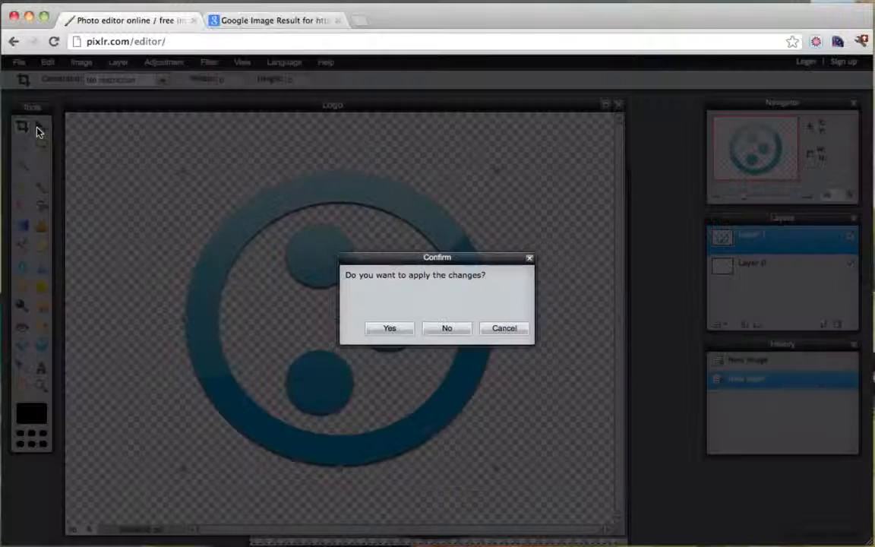
left_click(447, 329)
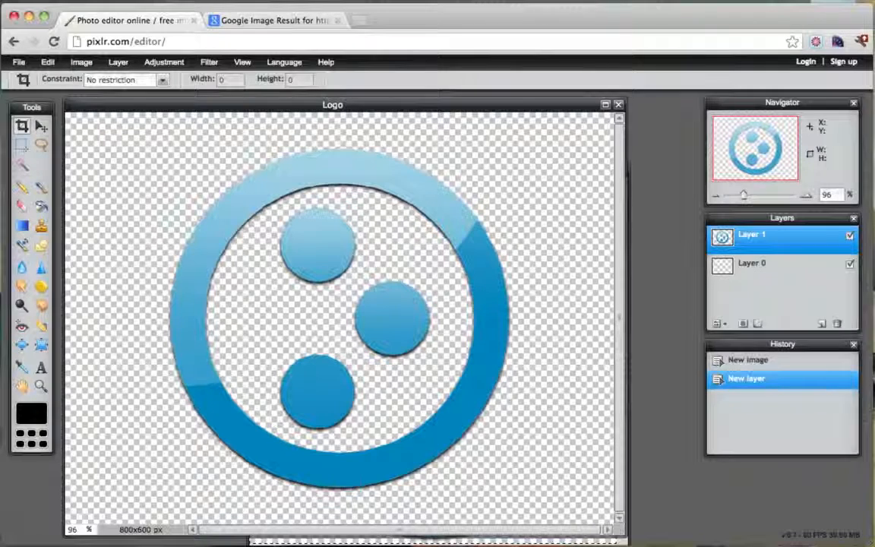
left_click(47, 63)
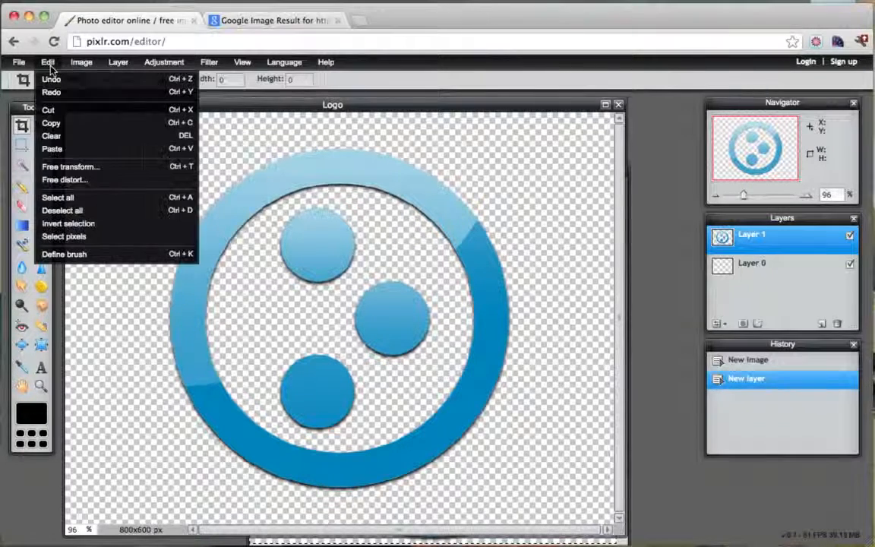
left_click(68, 167)
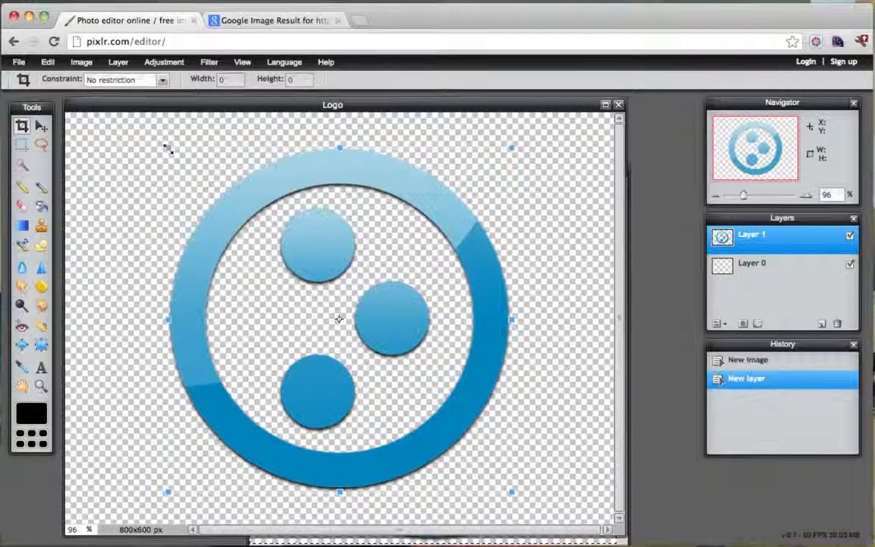
left_click_drag(167, 148, 181, 179)
left_click(36, 123)
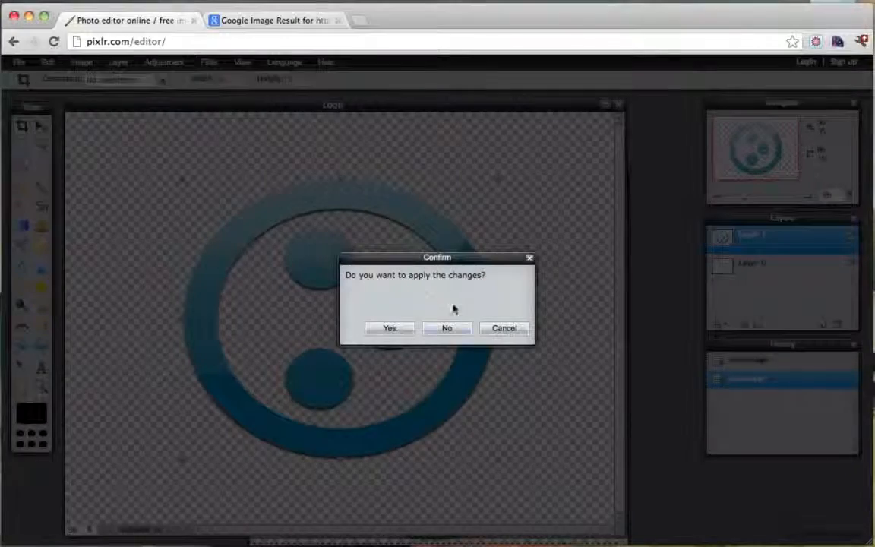
left_click(446, 327)
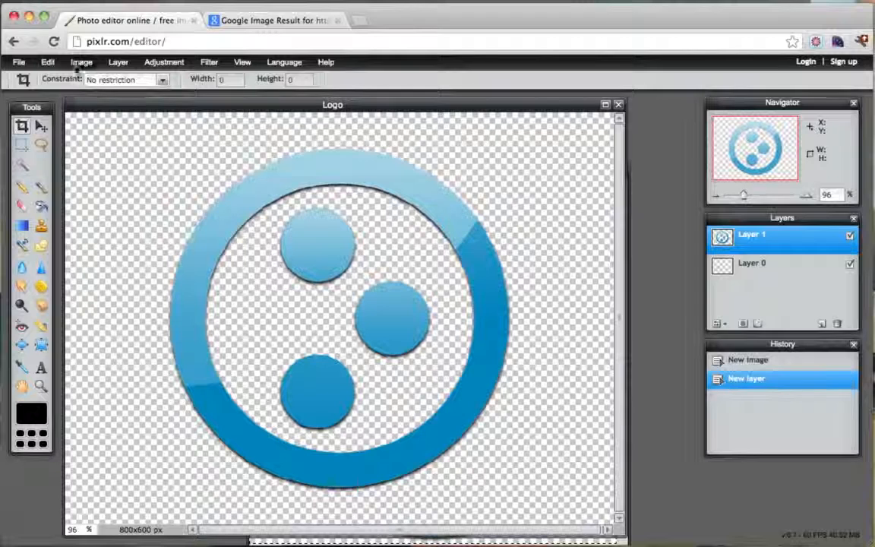
- Shrink the ring icon proportionally to roughly a fifth of its size with Free transform, apply it, and move the icon near the canvas's left edge
left_click(47, 61)
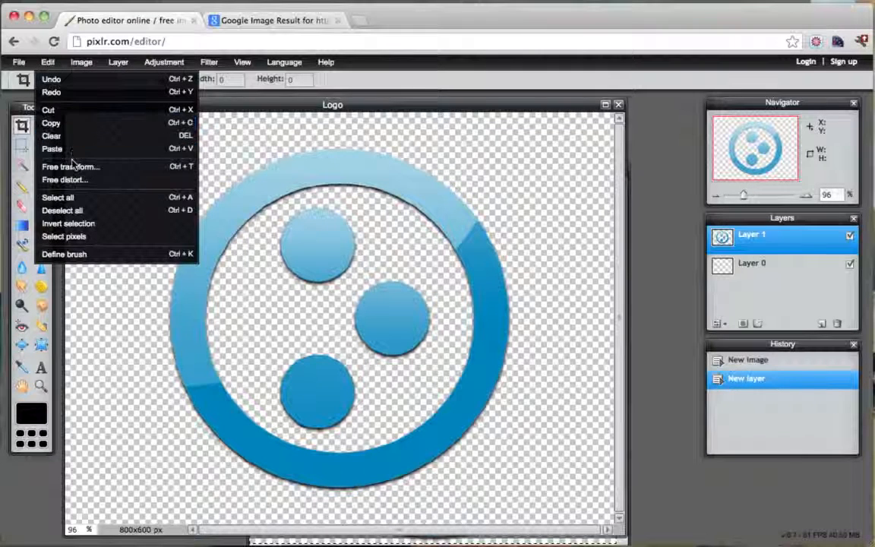
left_click(74, 168)
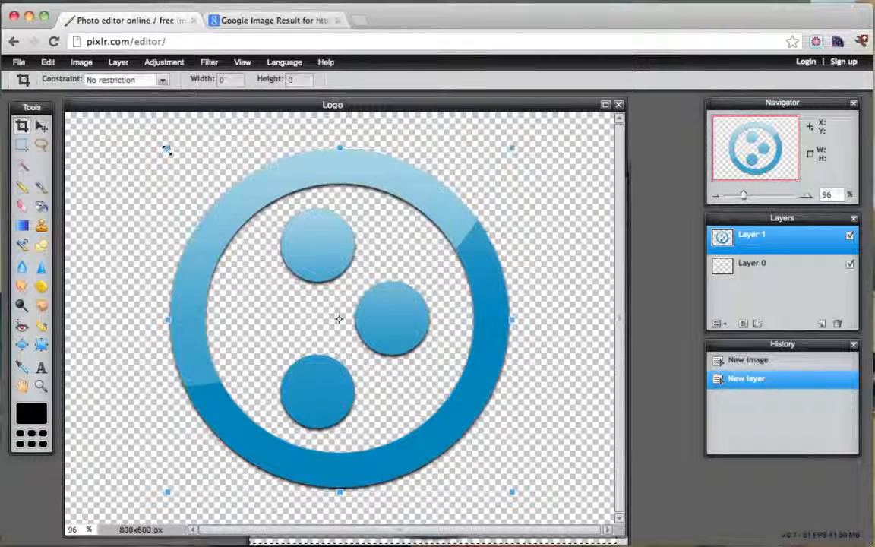
left_click_drag(167, 149, 308, 264)
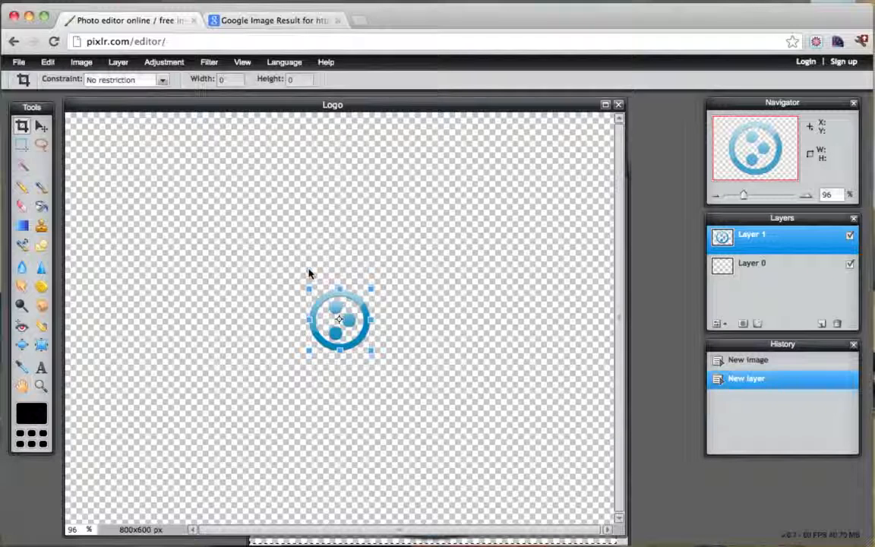
left_click(41, 128)
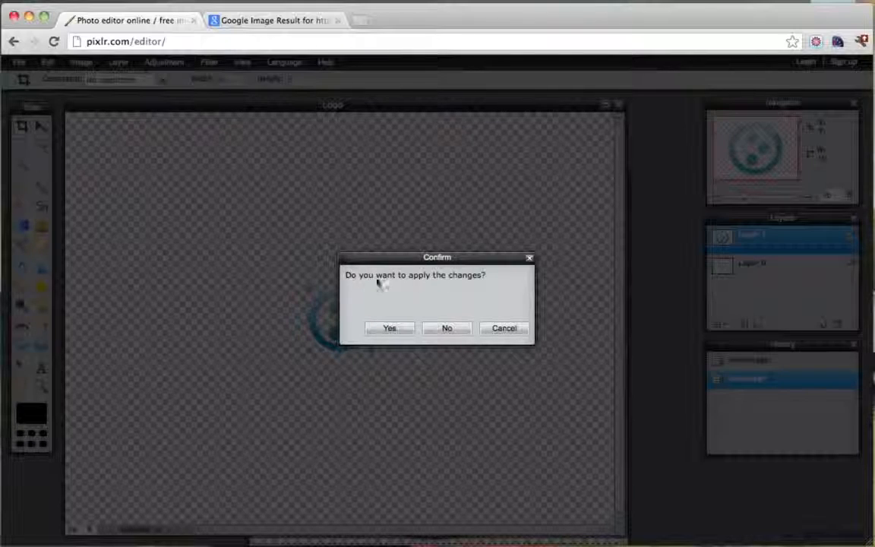
left_click(389, 328)
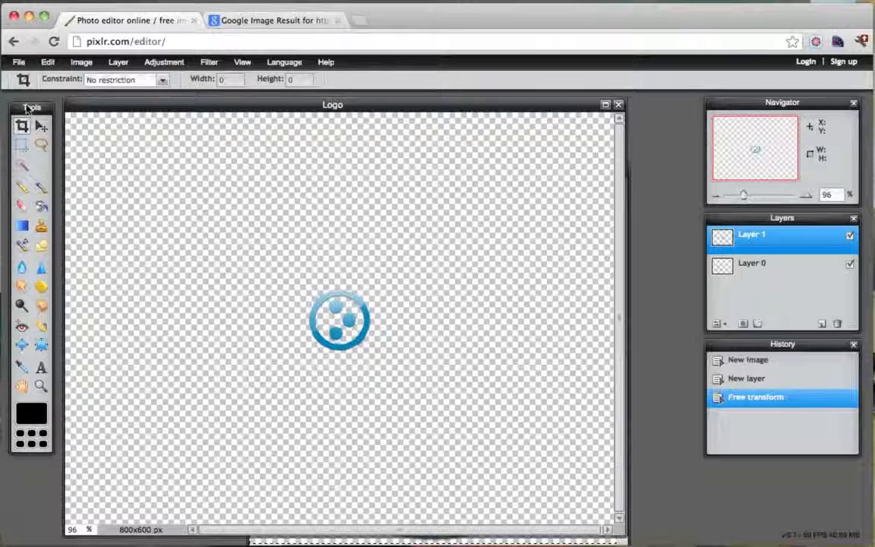
left_click(42, 127)
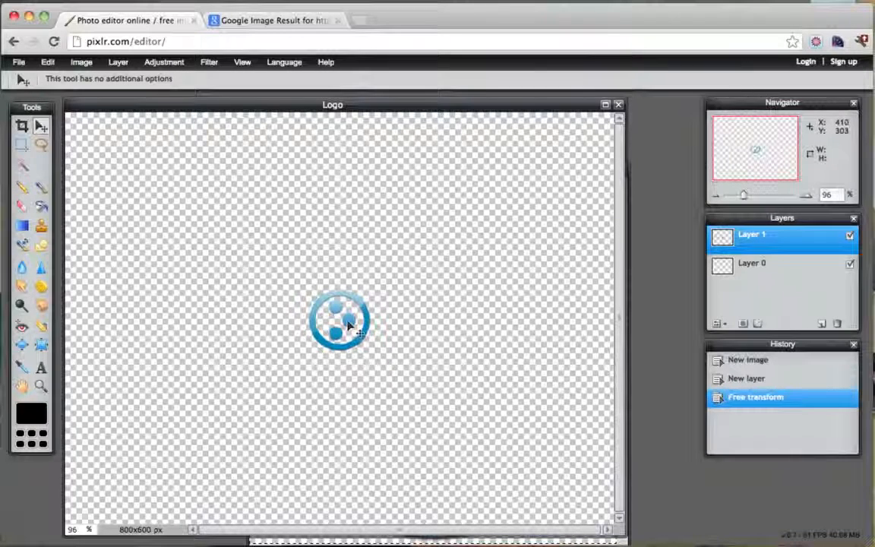
left_click_drag(349, 325, 145, 312)
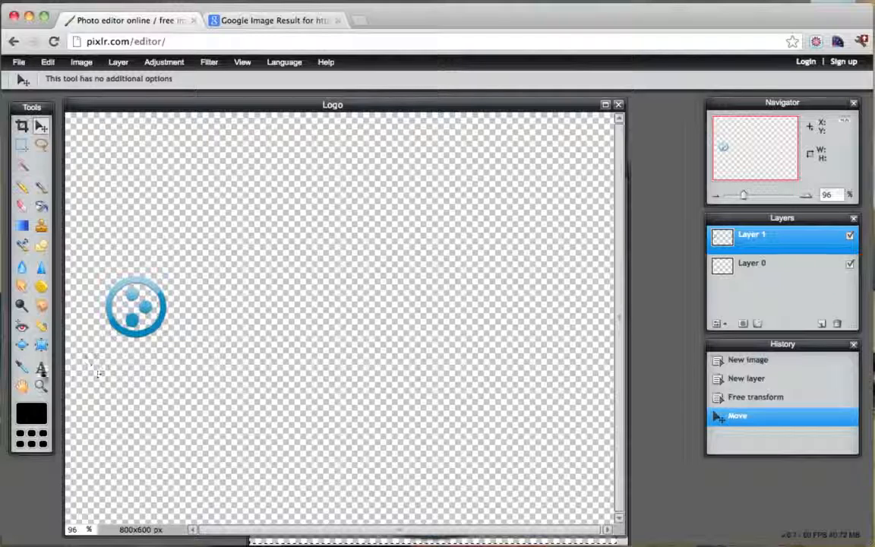
- Add the text "My" above and to the right of the ring icon, with the text size set to 72
left_click(42, 369)
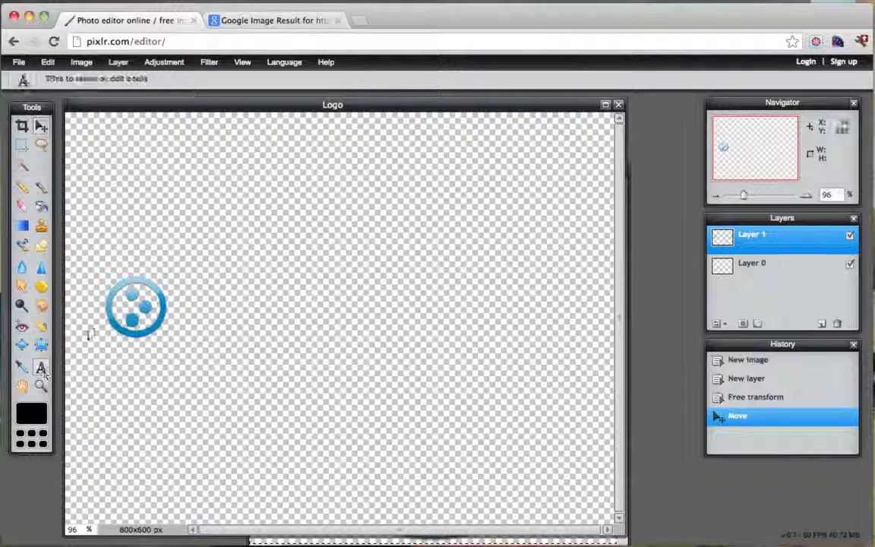
left_click(199, 220)
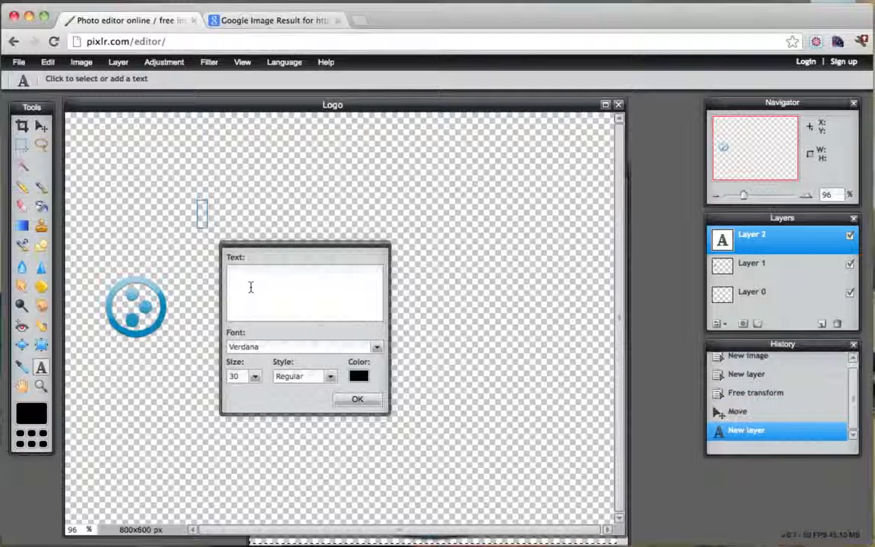
type("My")
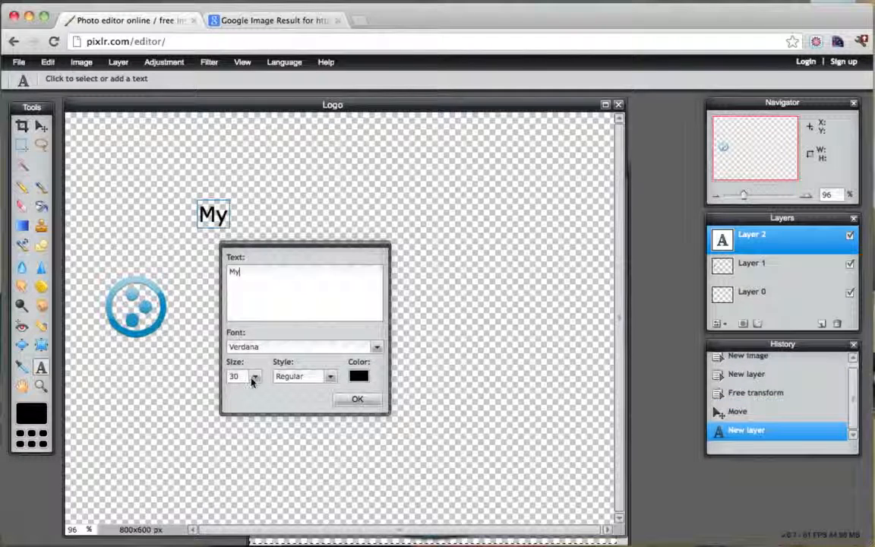
left_click(255, 377)
mouse_move(202, 393)
left_mouse_down()
mouse_move(226, 397)
mouse_move(212, 382)
left_mouse_up()
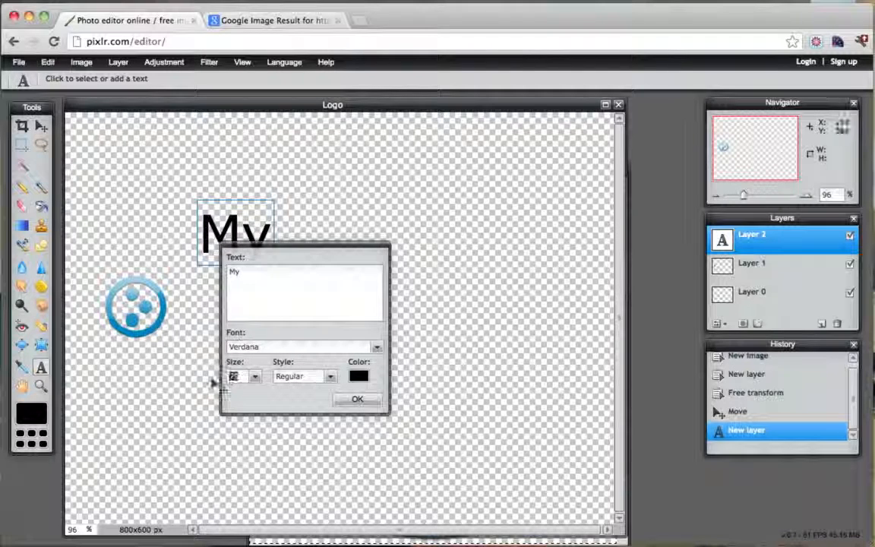
type("72")
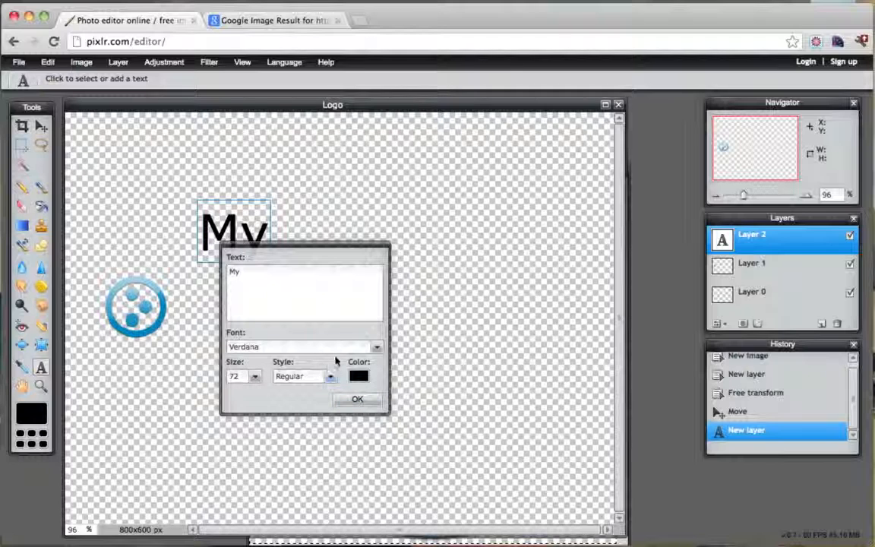
- Browse the available fonts and set the "My" text to 12 Avenir 45 BookOblique 83173
left_click(377, 348)
scroll(337, 405, "down", 20)
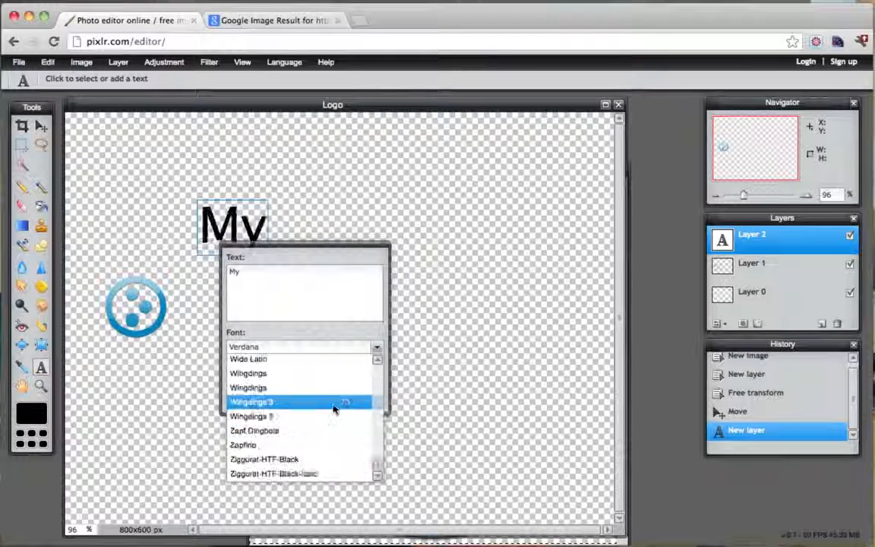
scroll(334, 408, "up", 20)
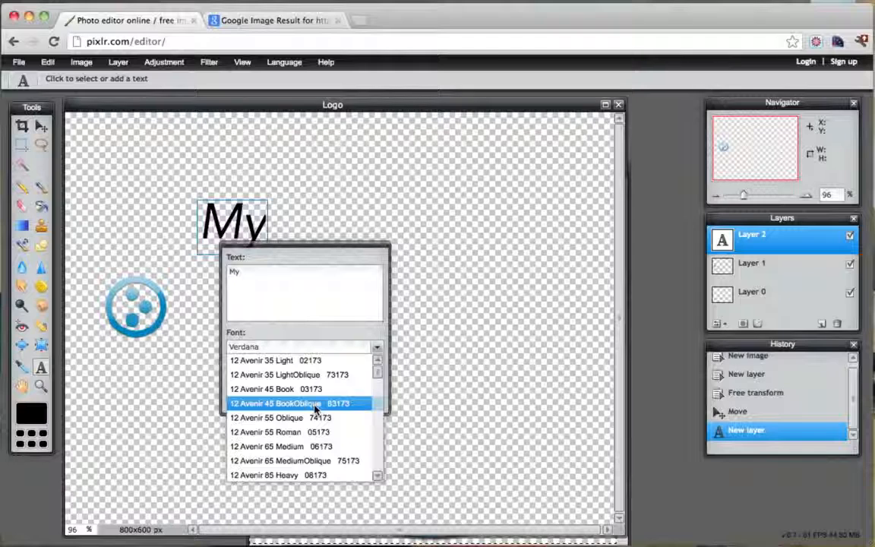
left_click(313, 409)
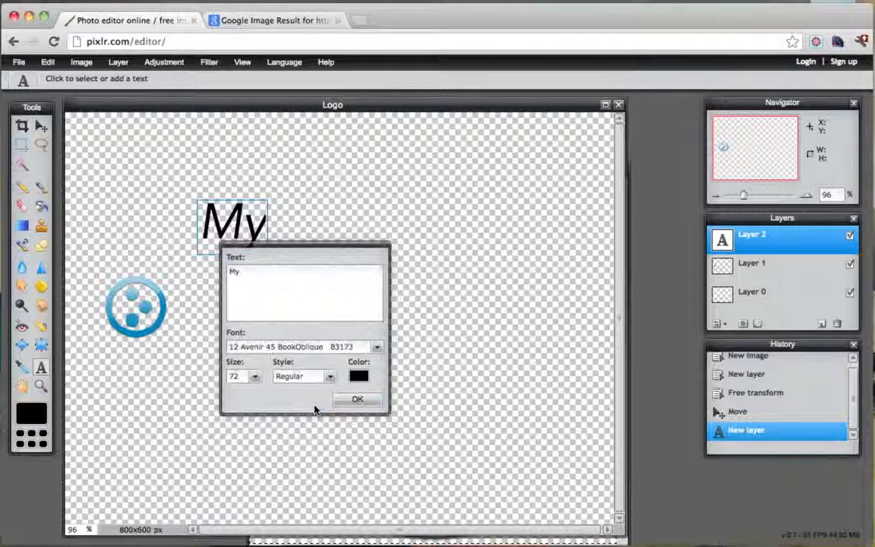
- Colour the "My" text light blue (98cce3) by sampling the upper part of the ring icon, and confirm the text
left_click(359, 377)
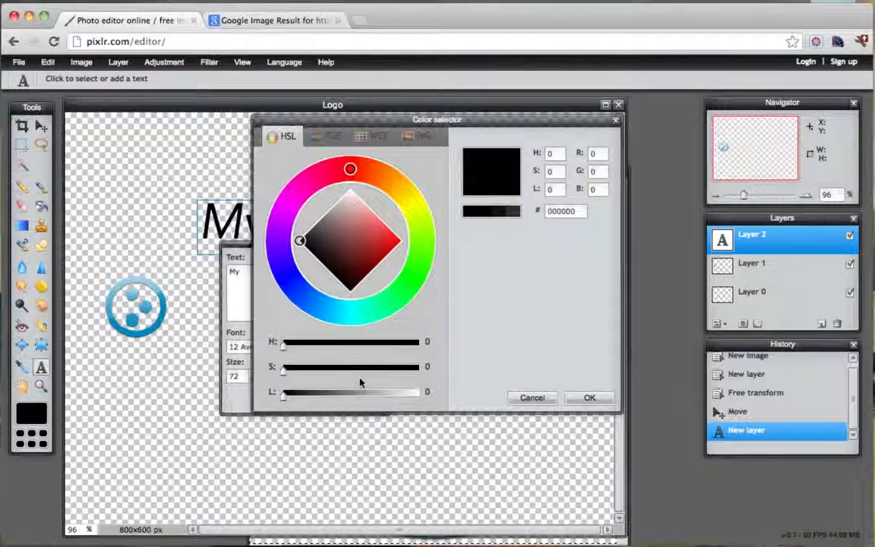
left_click(162, 299)
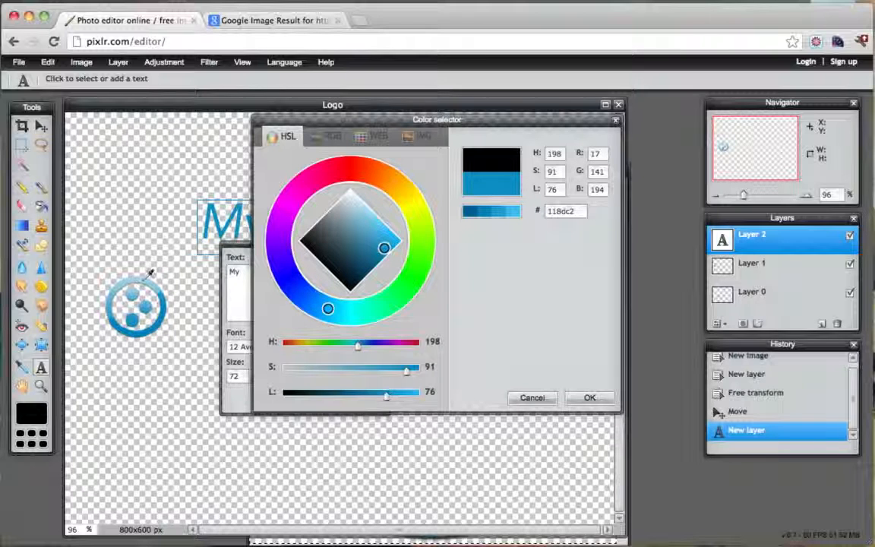
left_click(151, 273)
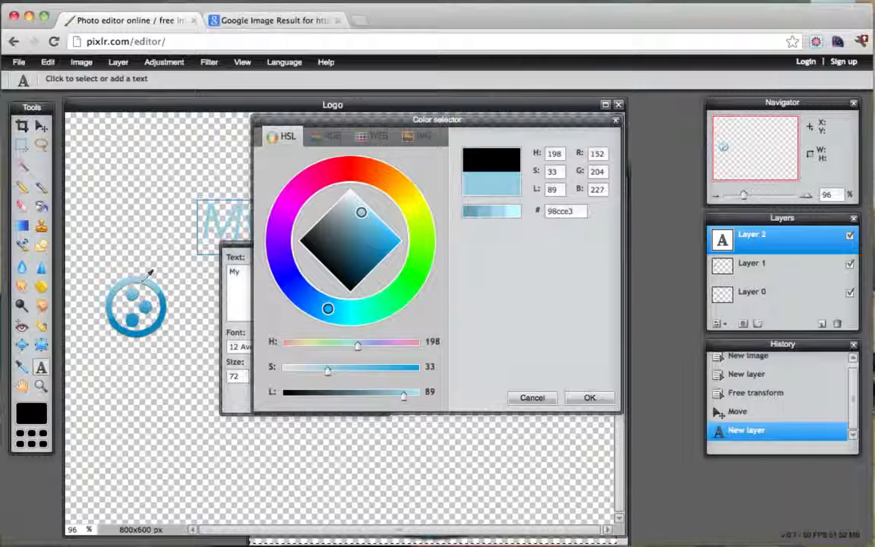
left_click(589, 396)
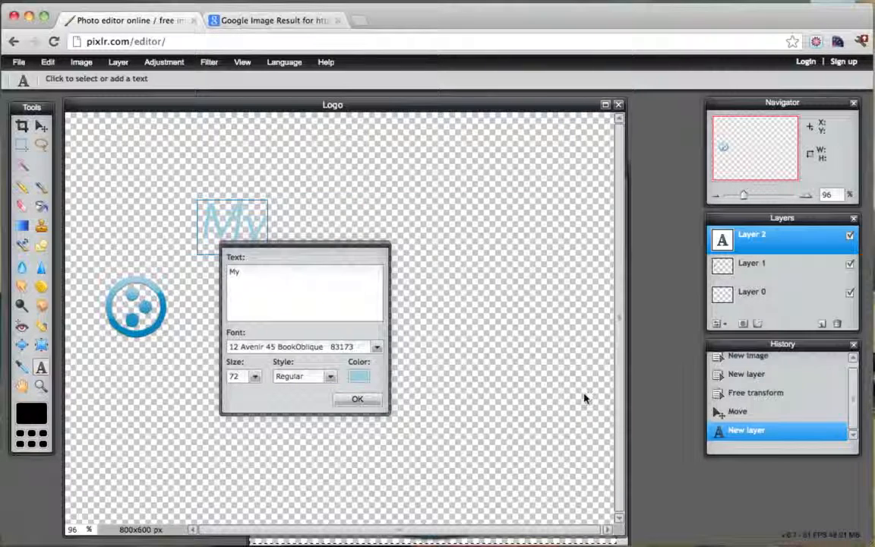
left_click(357, 399)
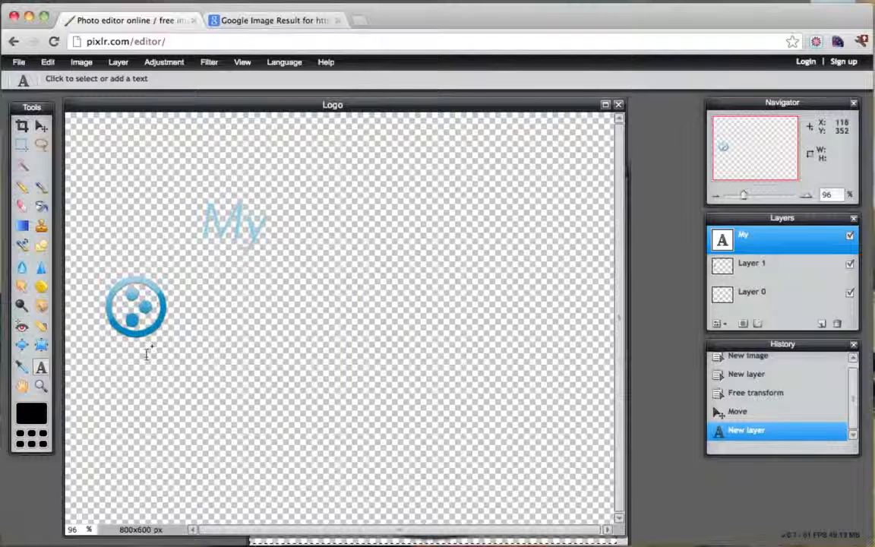
- Add the text "Logo" to the right of and below "My", coloured darker blue (0084bd) by sampling the ring icon
left_click(282, 294)
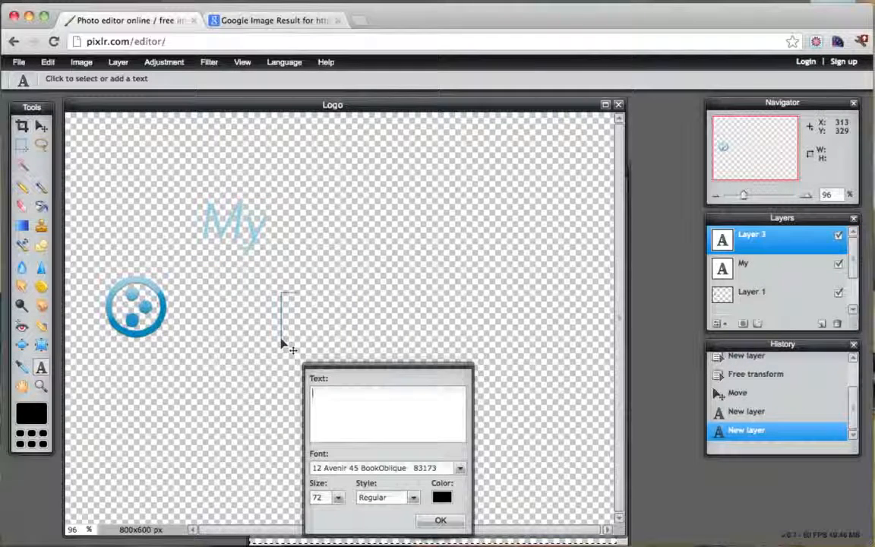
type("Logo")
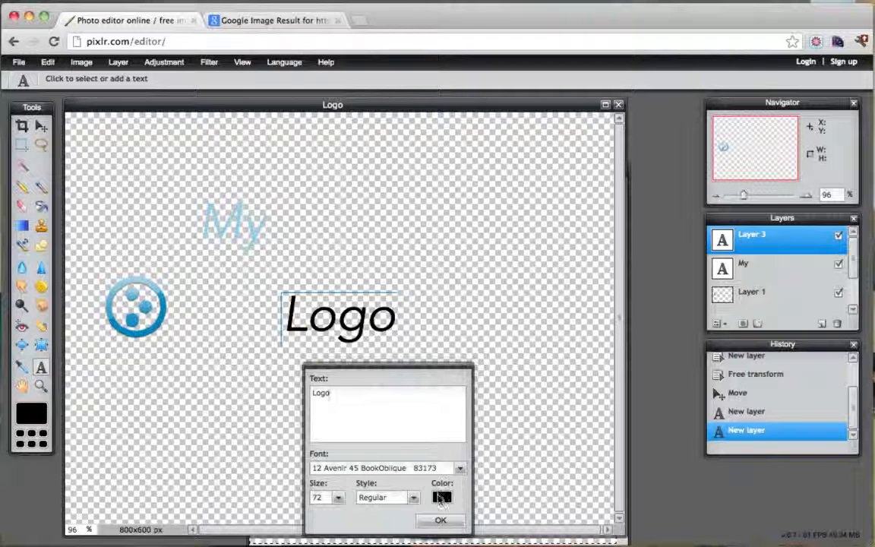
left_click(442, 498)
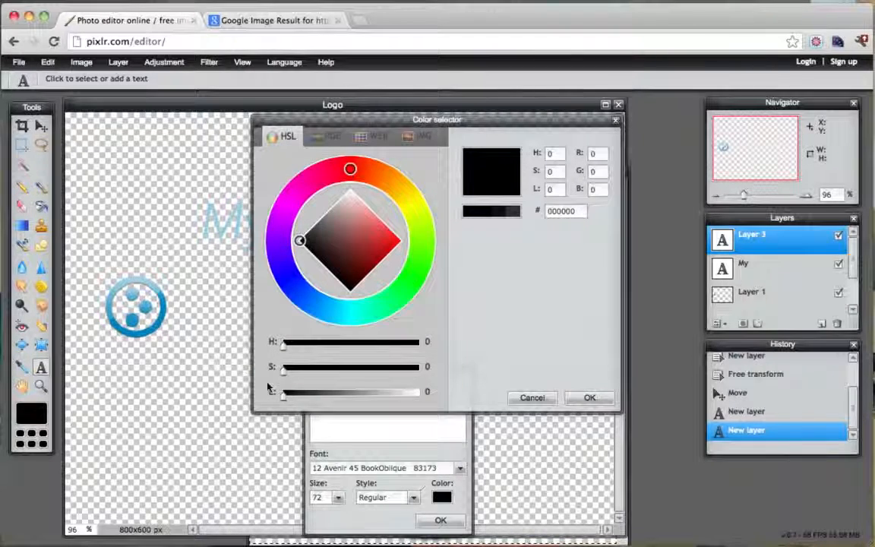
left_click(169, 303)
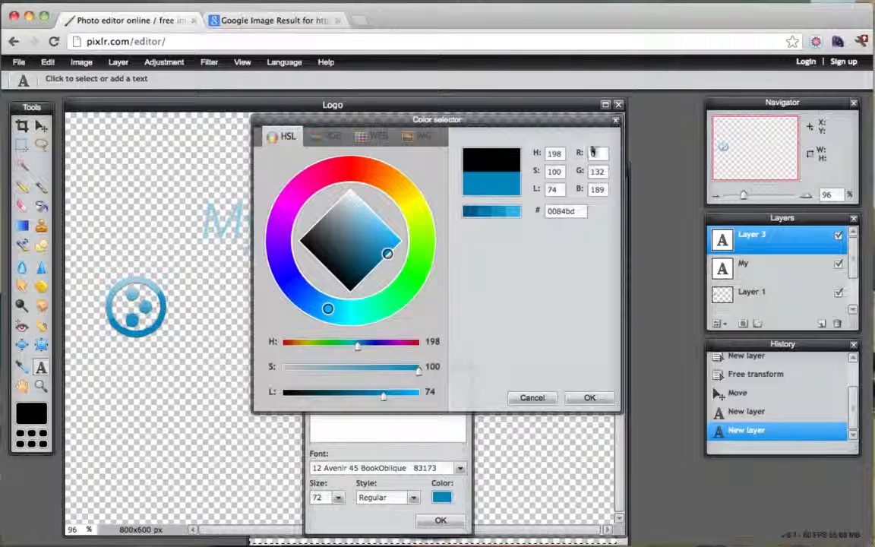
left_click(589, 399)
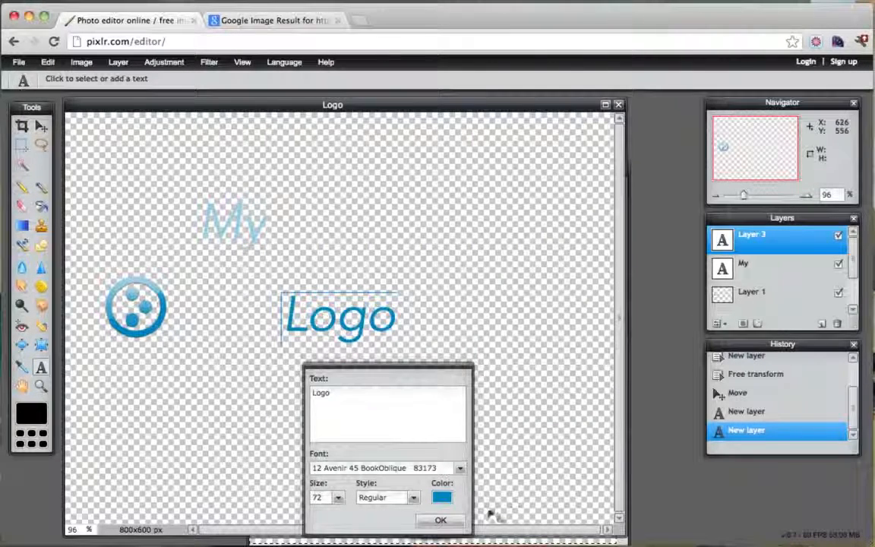
left_click(441, 521)
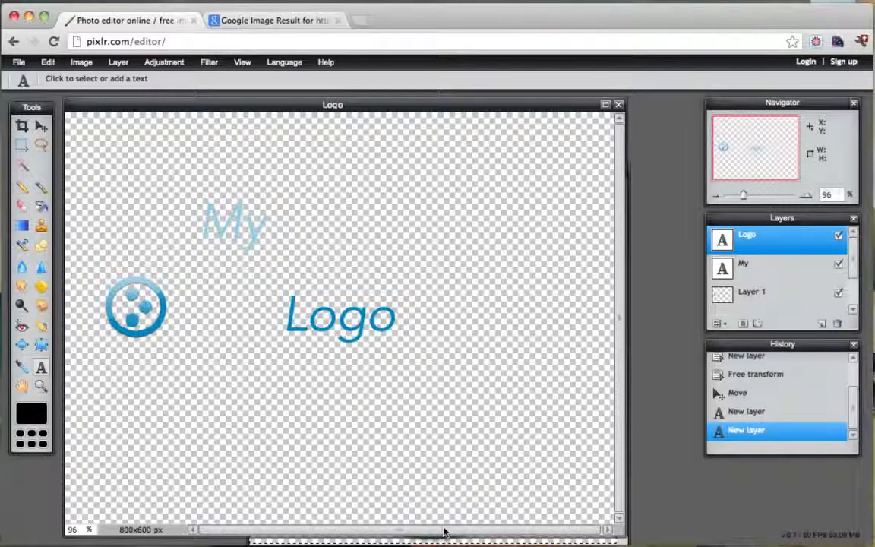
- Move the "My" text directly beside the ring icon and the "Logo" text right after it on the same baseline
left_click(760, 267)
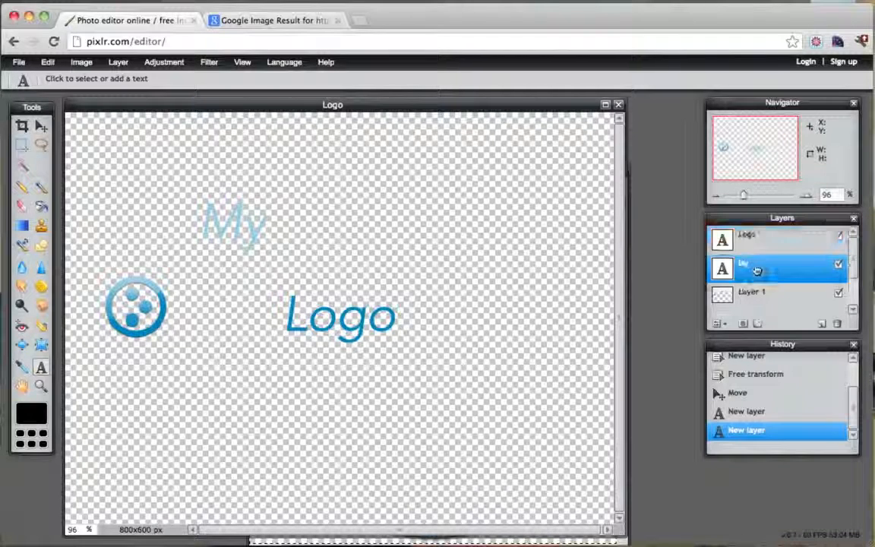
left_click(41, 126)
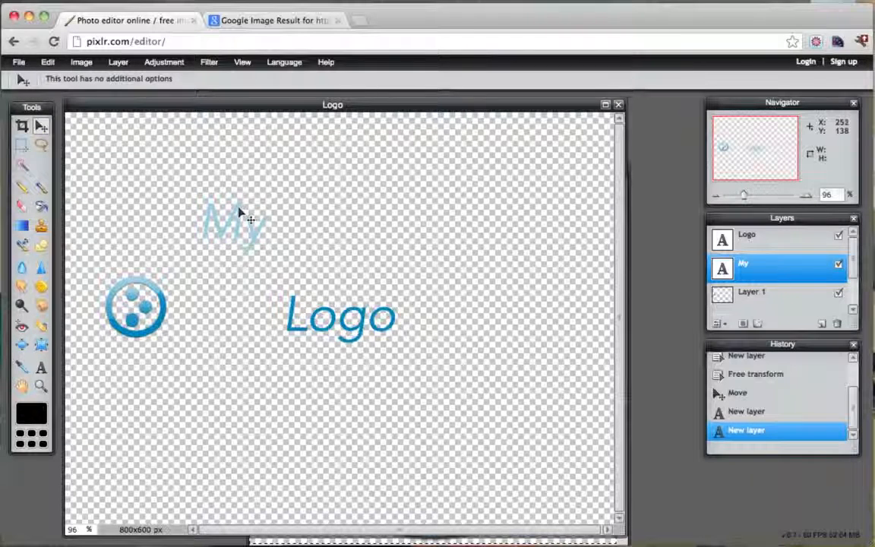
left_click_drag(240, 211, 216, 296)
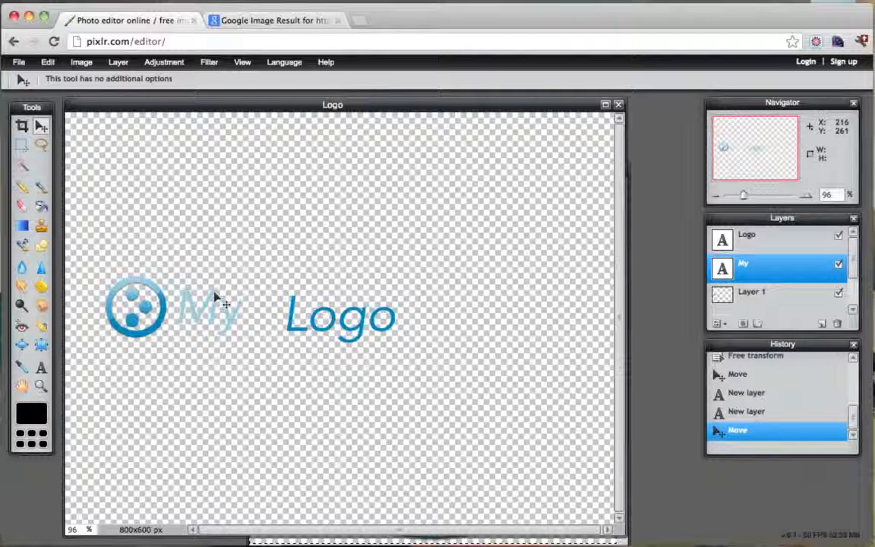
left_click(759, 242)
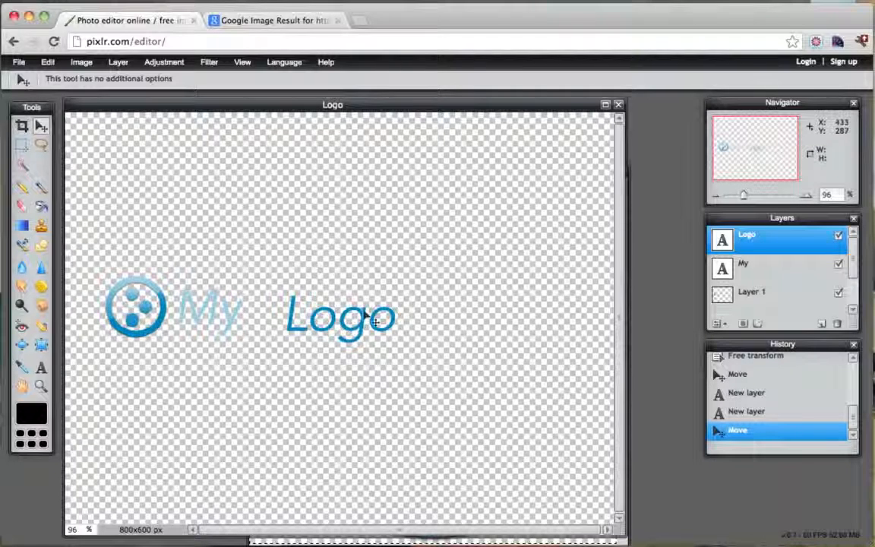
left_click_drag(355, 330, 309, 316)
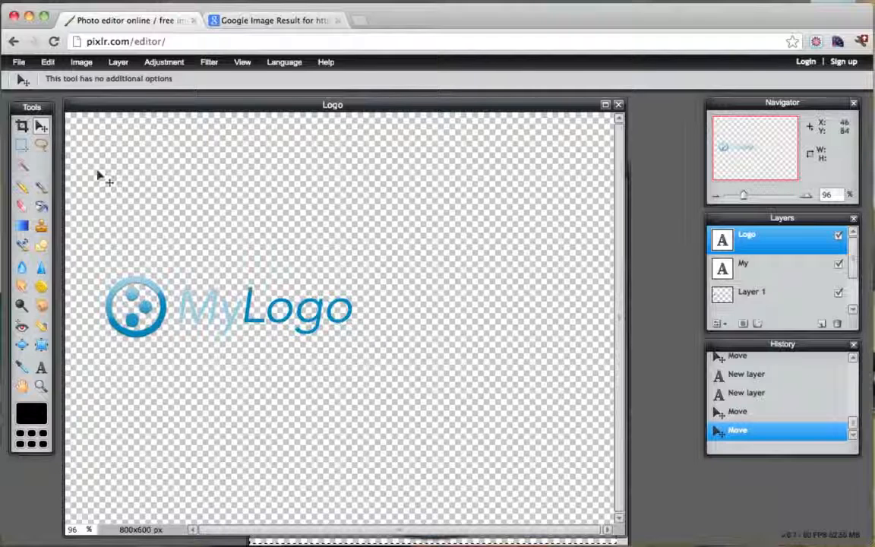
- Crop the canvas tightly around the icon and the "MyLogo" text, to about 367 x 108 px
left_click(21, 126)
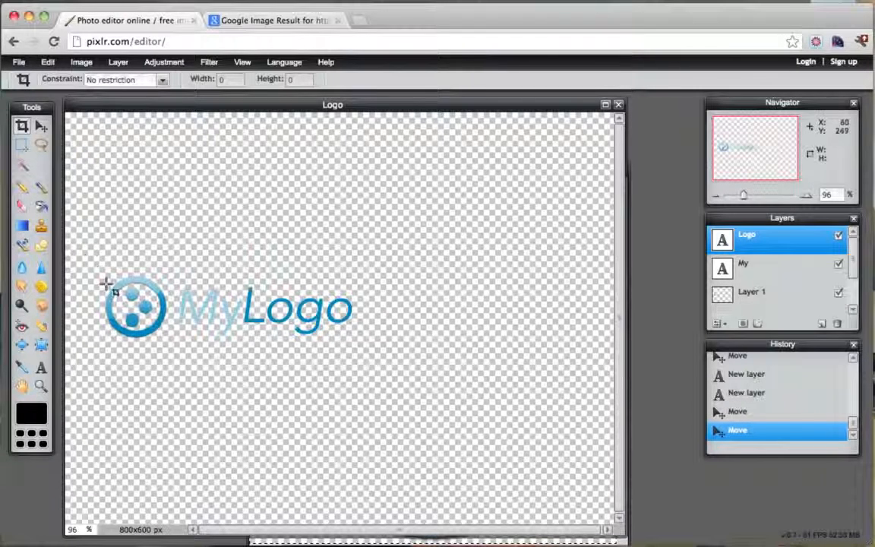
mouse_move(92, 263)
left_mouse_down()
mouse_move(172, 334)
mouse_move(353, 355)
mouse_move(355, 346)
left_mouse_up()
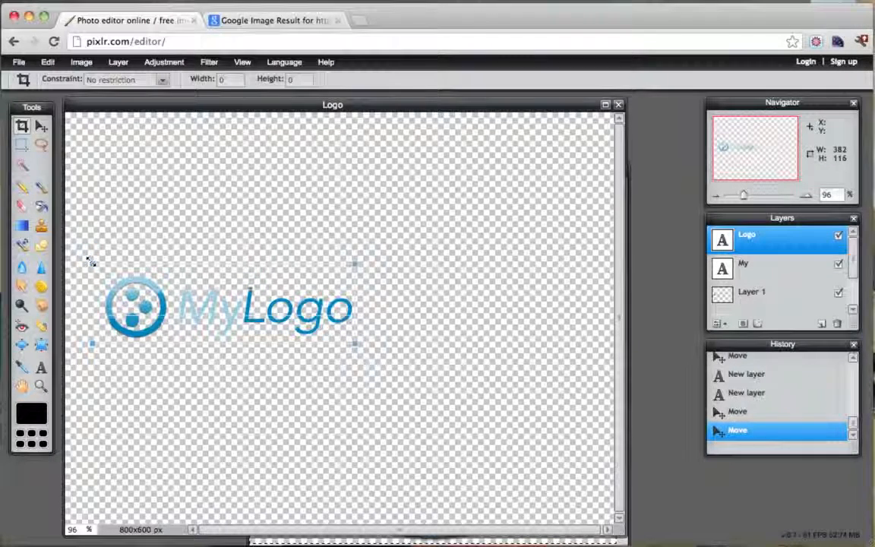
left_click_drag(90, 261, 103, 270)
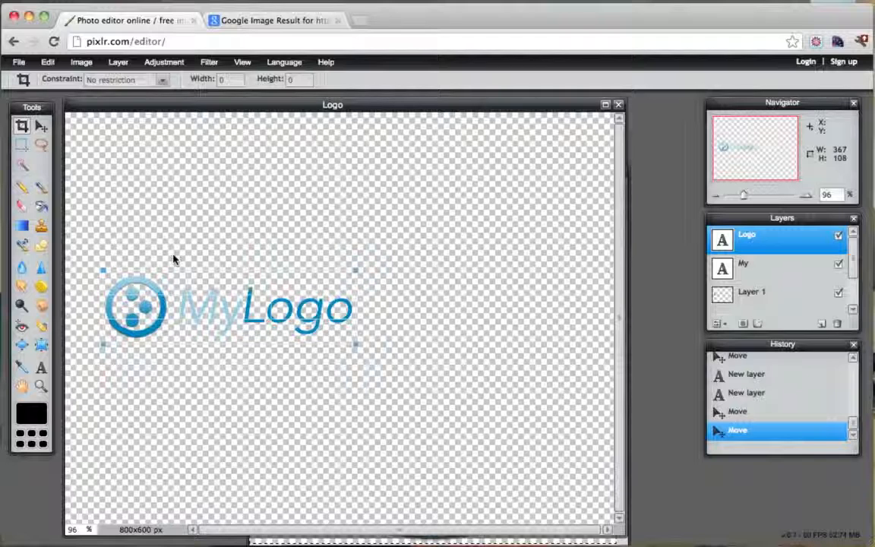
key("Return")
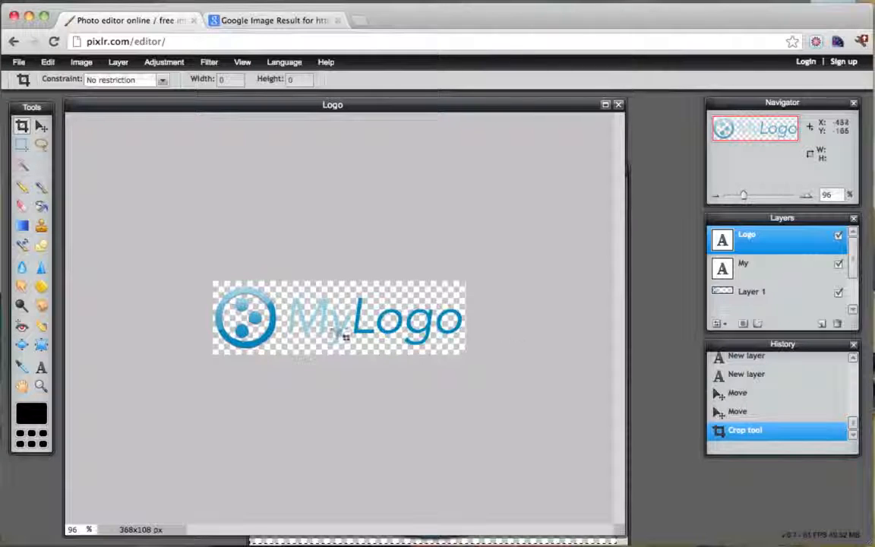
left_click(210, 63)
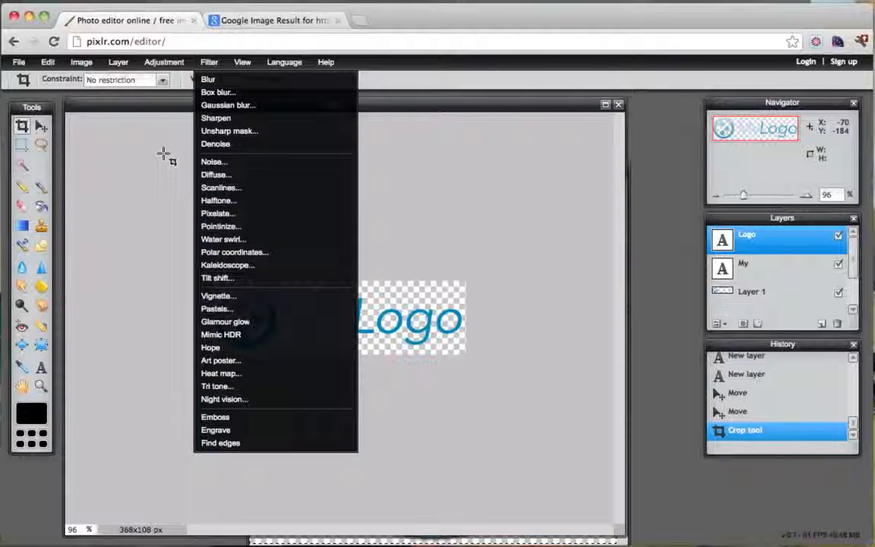
left_click(172, 106)
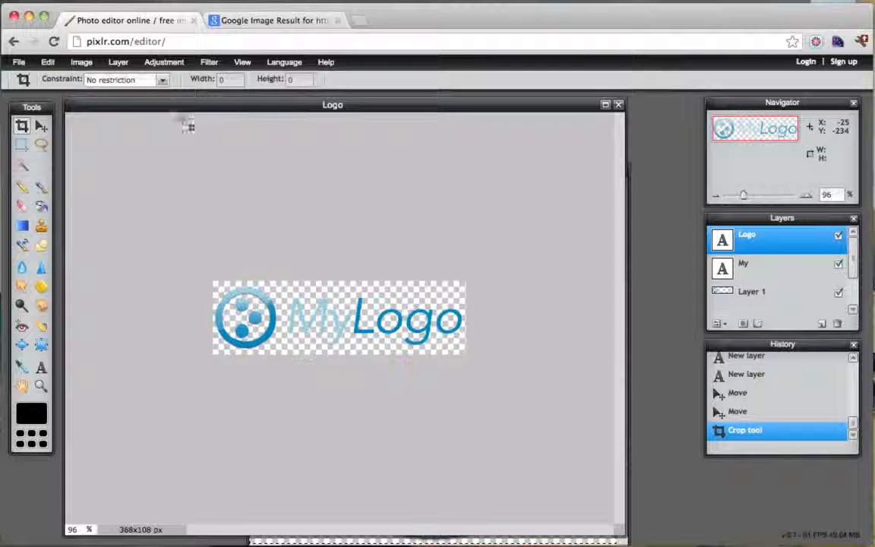
- Save the image to the Desktop as MyLogo.png in PNG (Transparent, full quality) format
left_click(20, 63)
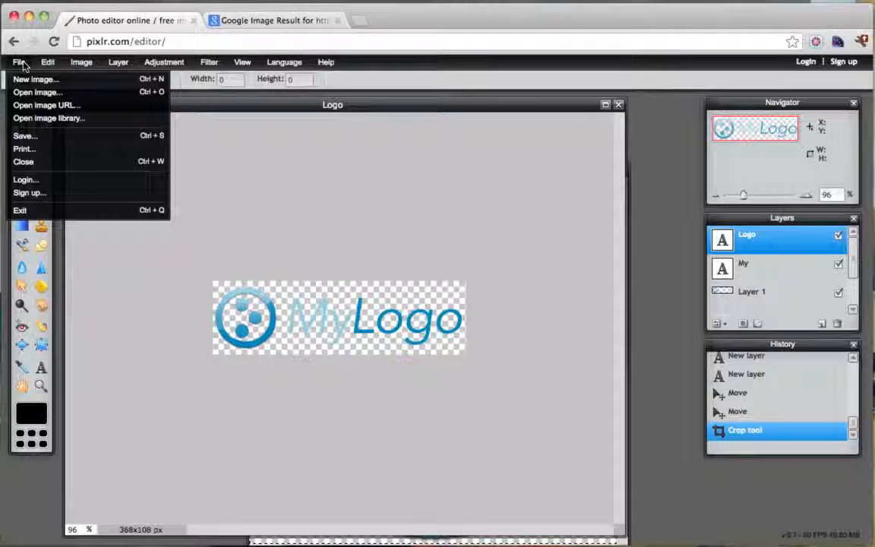
left_click(54, 141)
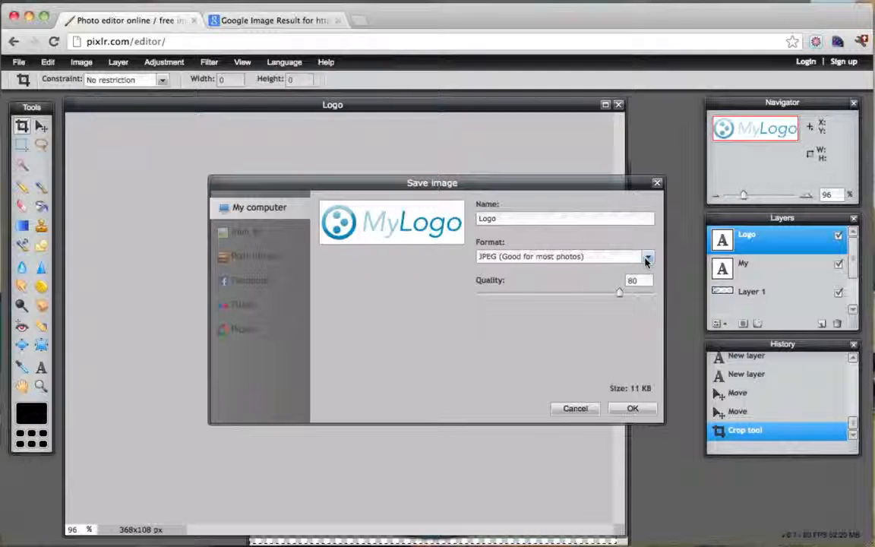
left_click(647, 257)
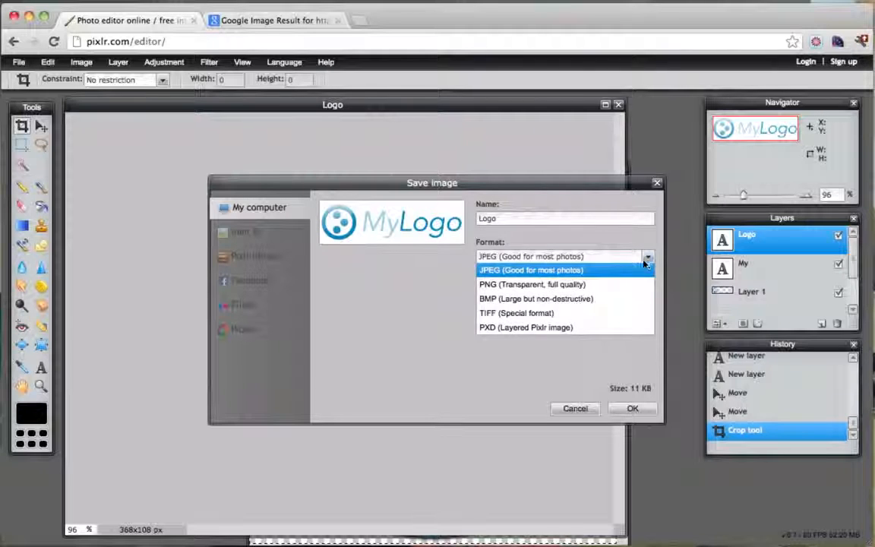
left_click(570, 284)
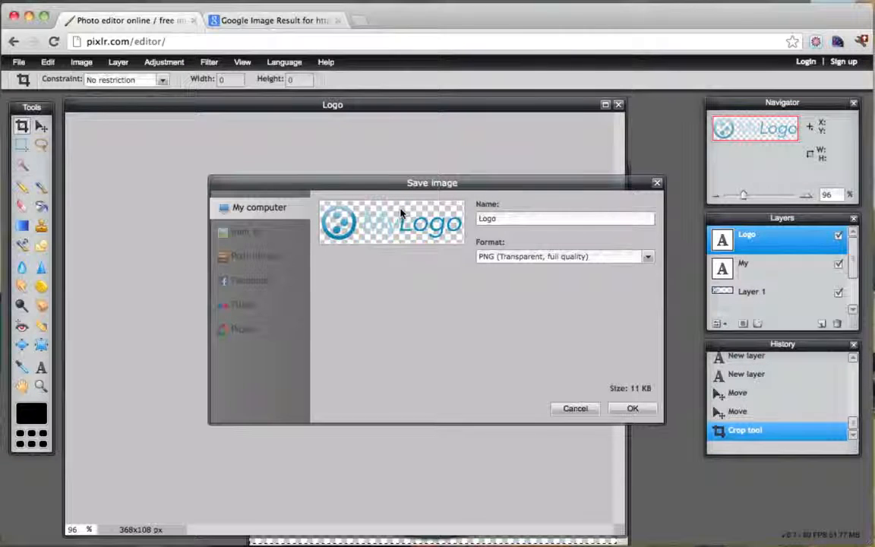
left_click(631, 409)
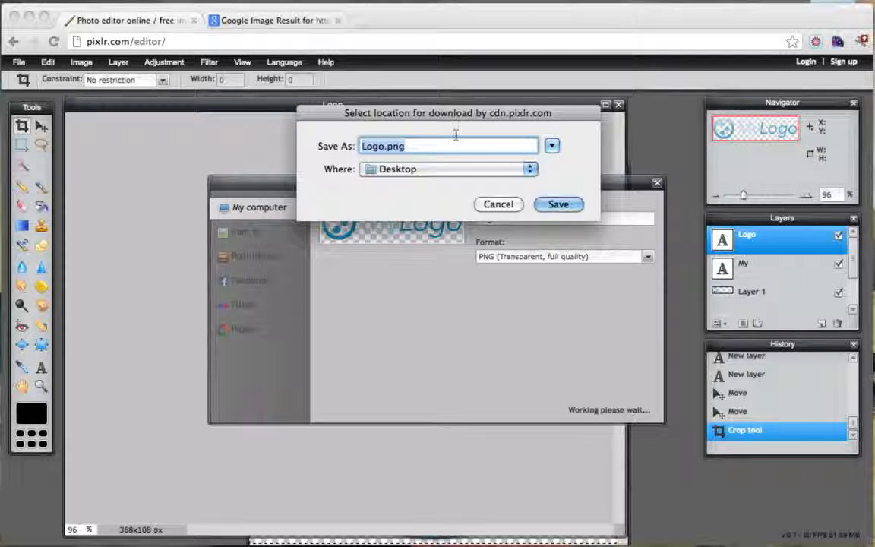
left_click(362, 147)
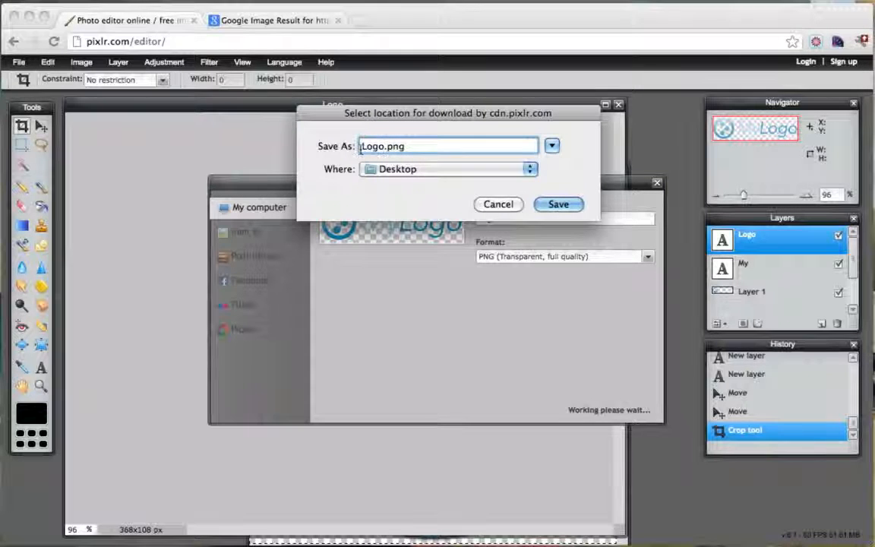
type("My")
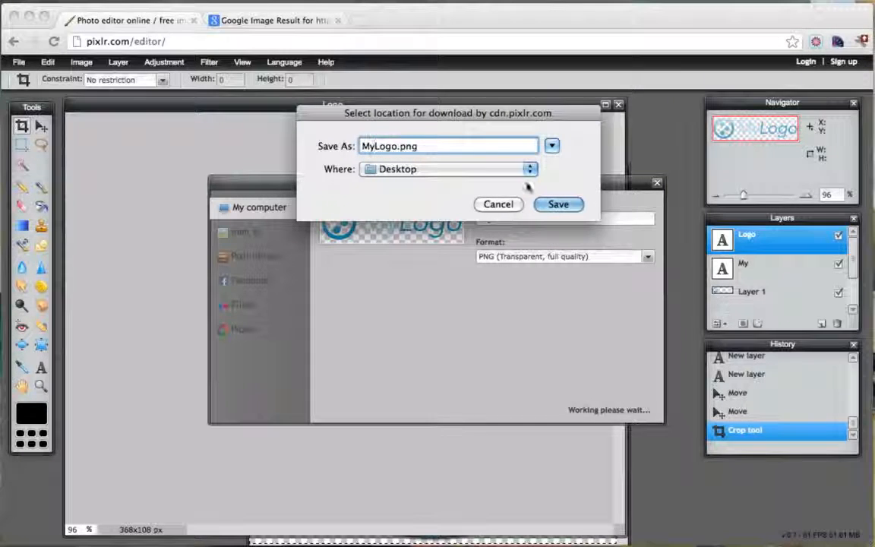
left_click(558, 205)
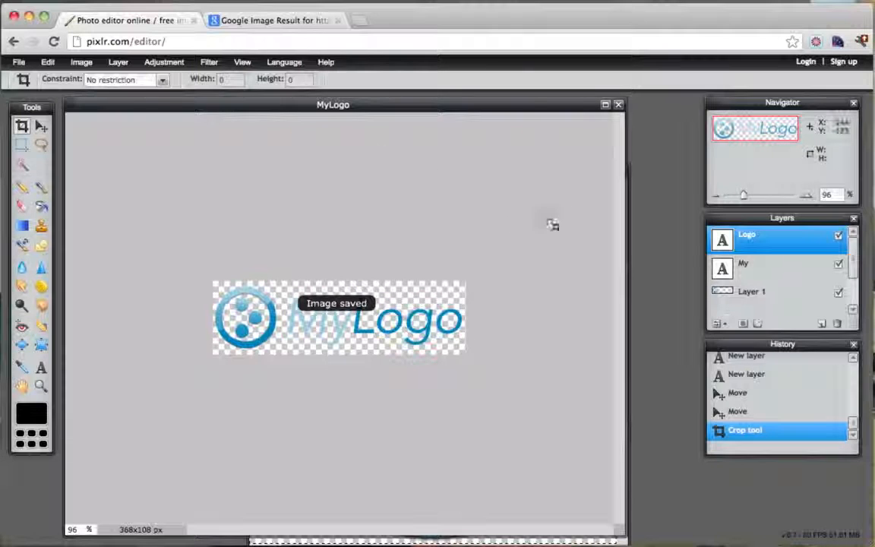
left_click(259, 21)
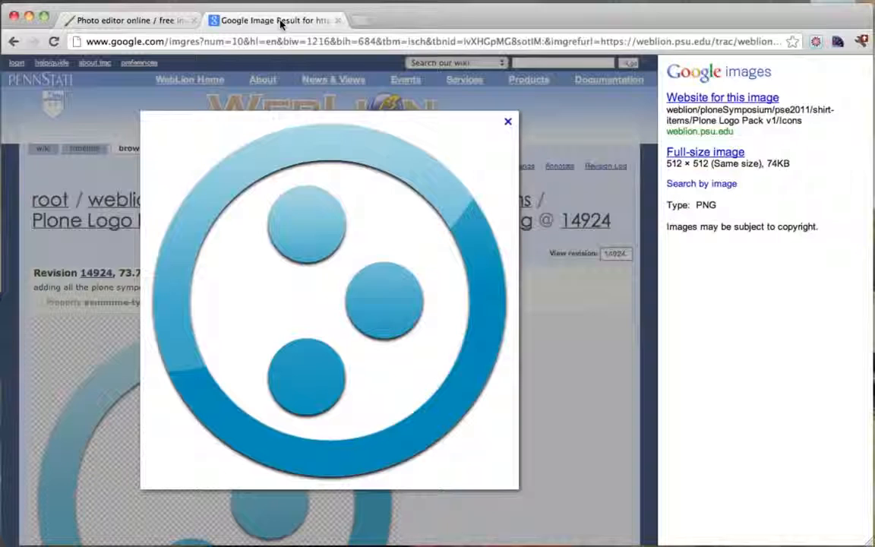
left_click(226, 44)
type("www.vewgle.com")
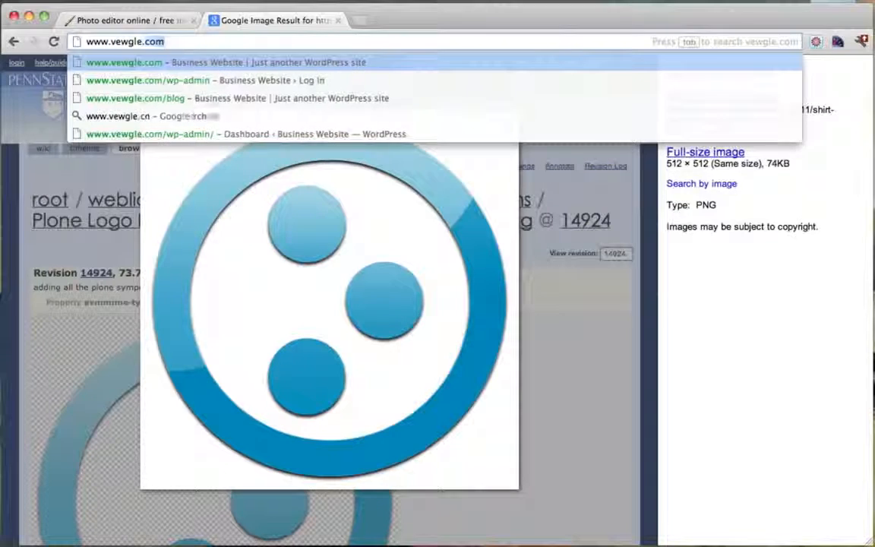
key("Return")
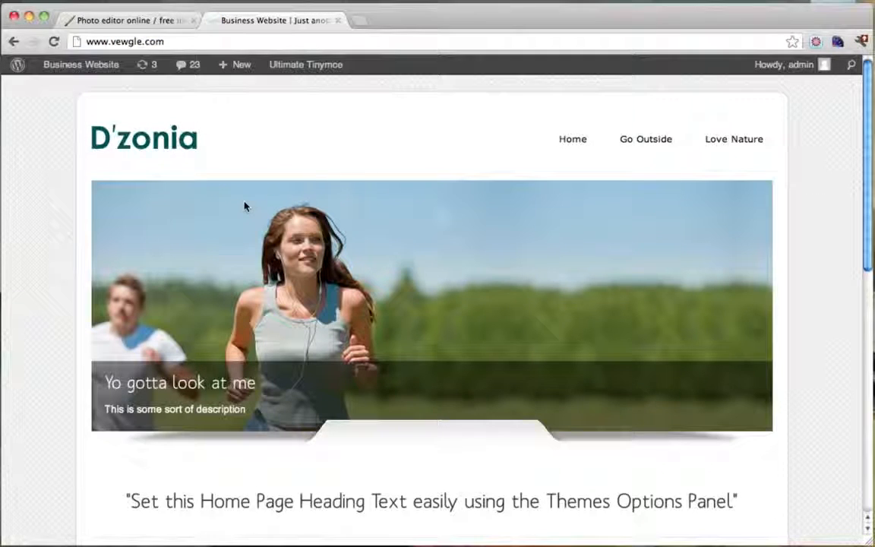
scroll(425, 235, "down", 3)
scroll(298, 243, "up", 3)
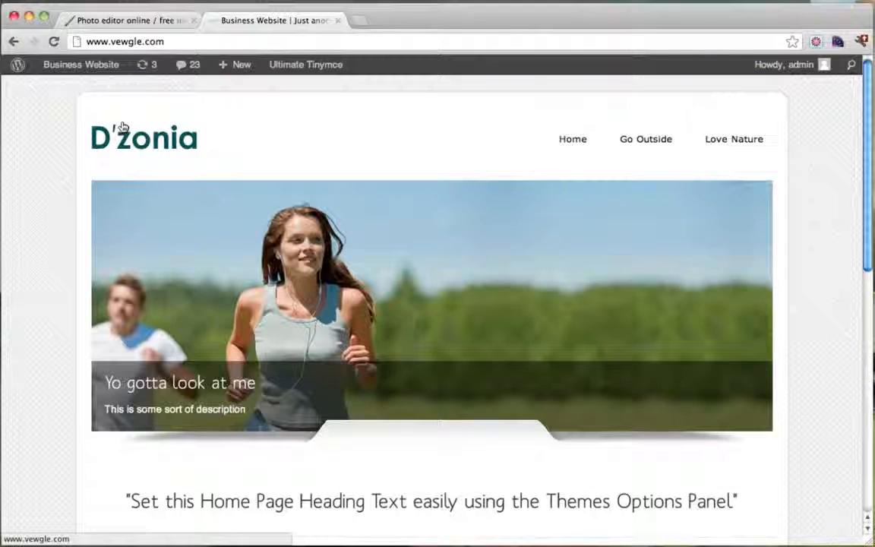
- Go to the WordPress dashboard of the site and open the Theme Options of the Dzonia Lite theme
mouse_move(90, 67)
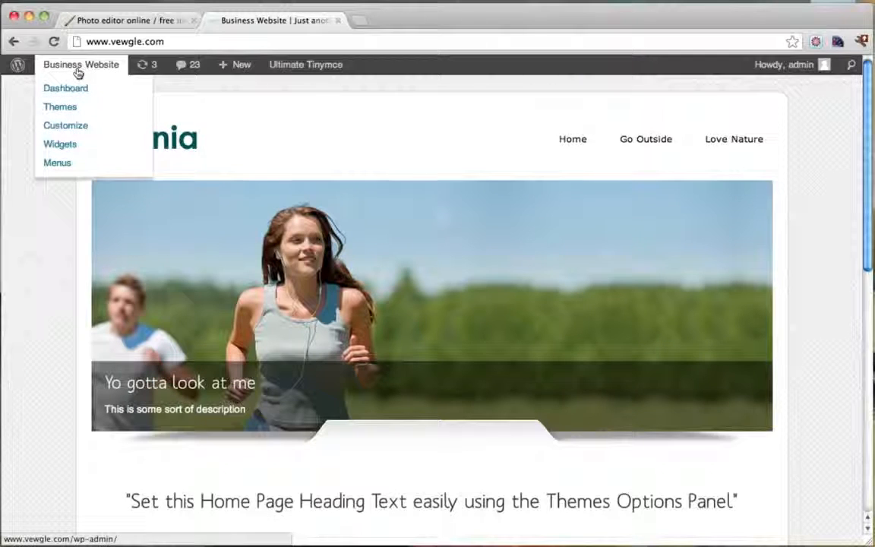
left_click(72, 90)
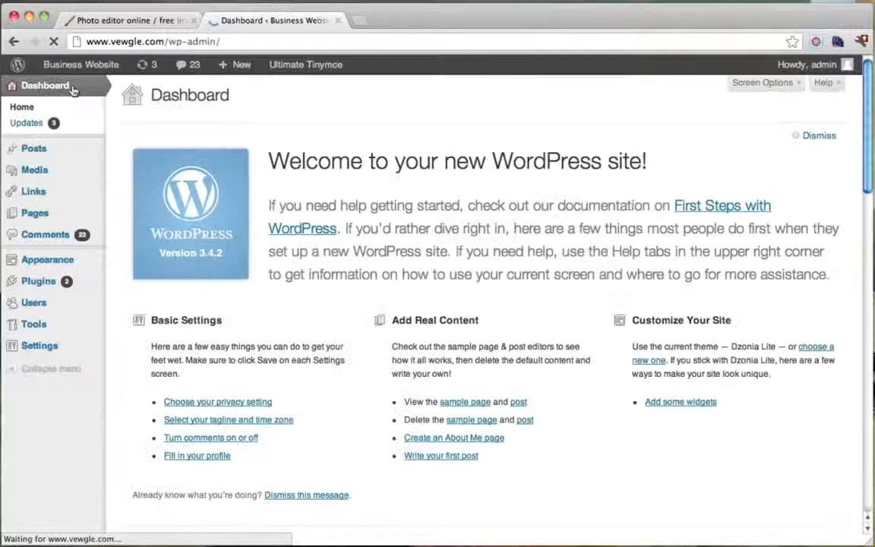
mouse_move(60, 262)
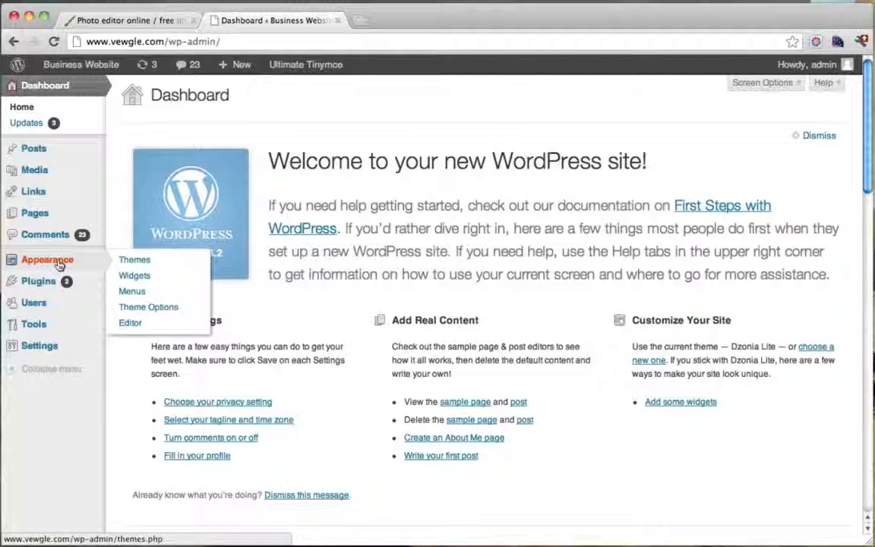
left_click(156, 308)
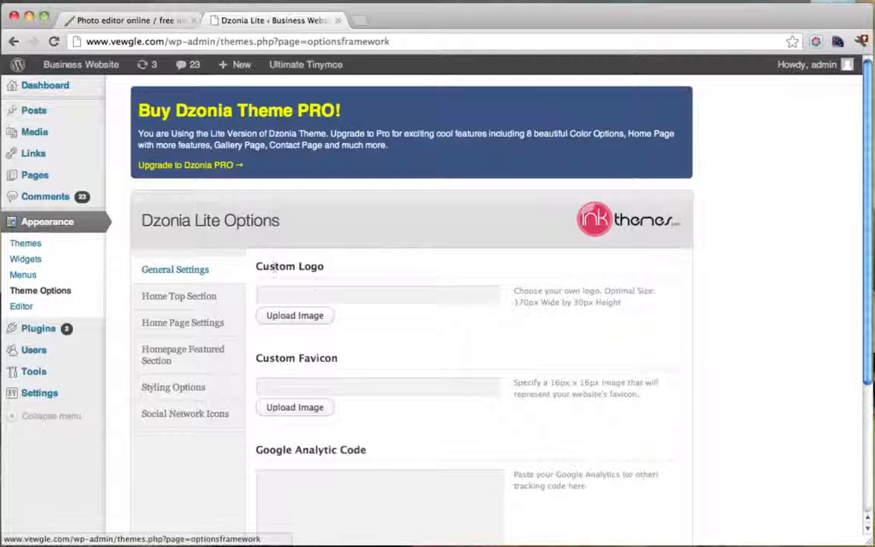
- Upload MyLogo.png from the Desktop as the theme's custom logo
left_click(294, 317)
scroll(396, 164, "down", 1)
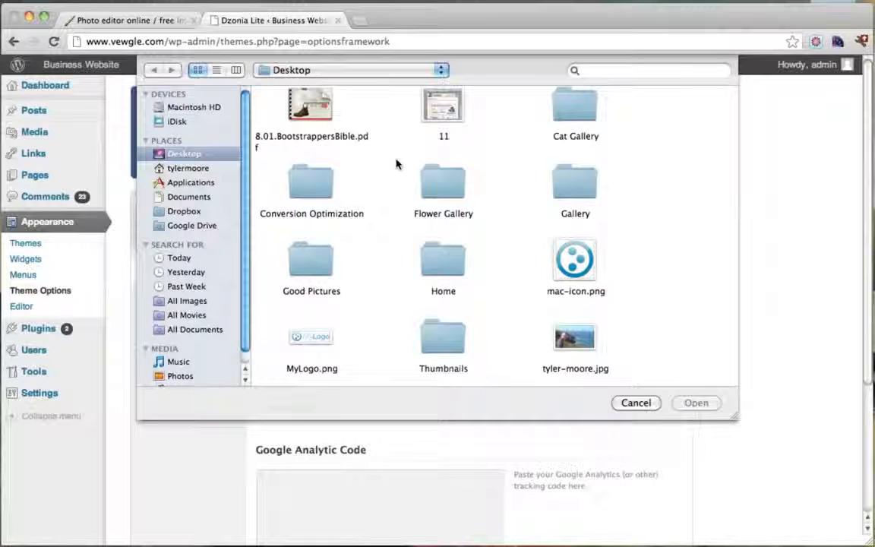
left_click(319, 340)
left_click(693, 402)
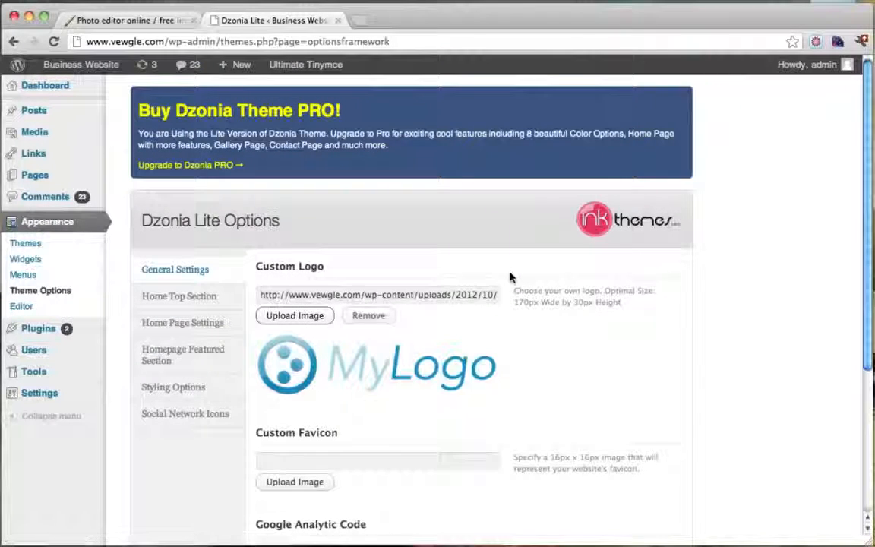
- Save all changes to the Dzonia Lite theme options and visit the live site
scroll(511, 277, "down", 5)
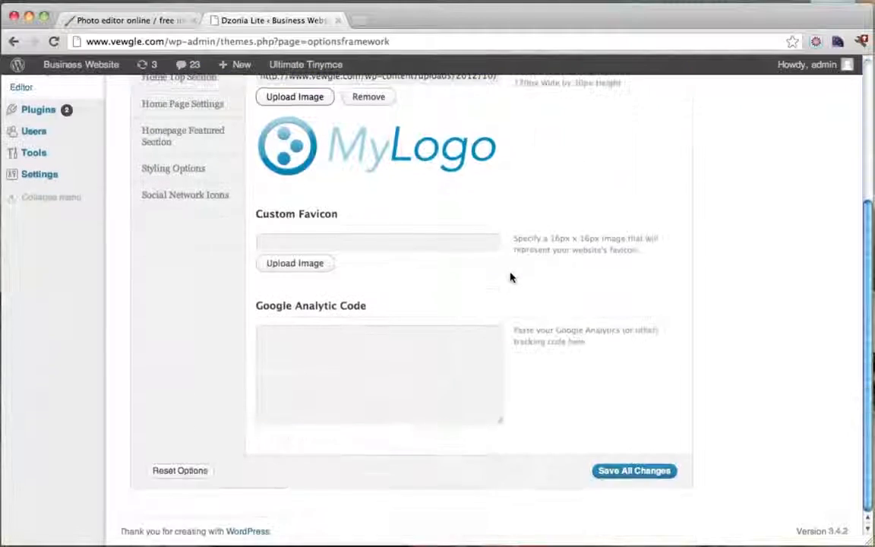
left_click(627, 472)
mouse_move(85, 67)
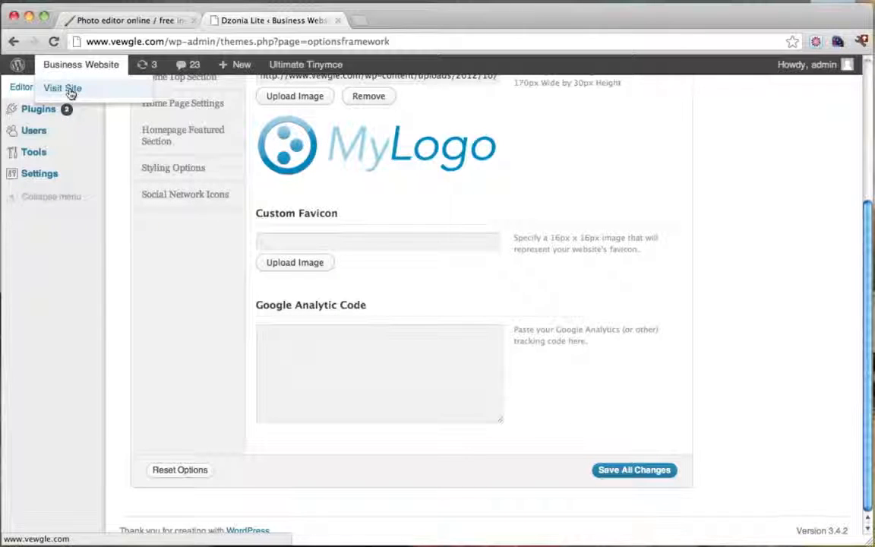
left_click(68, 90)
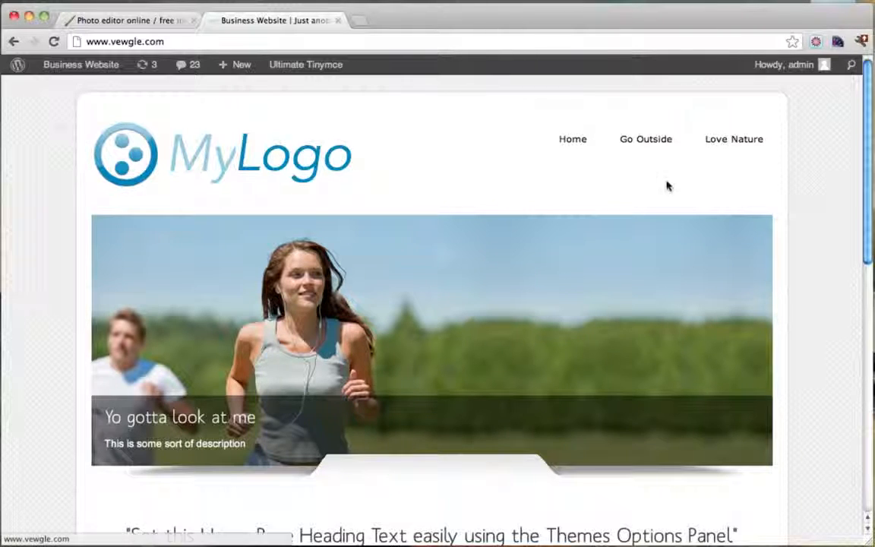
- Inspect the site header and set the background of the .body_wrapper rule to #000 in the element styles
right_click(390, 154)
left_click(447, 283)
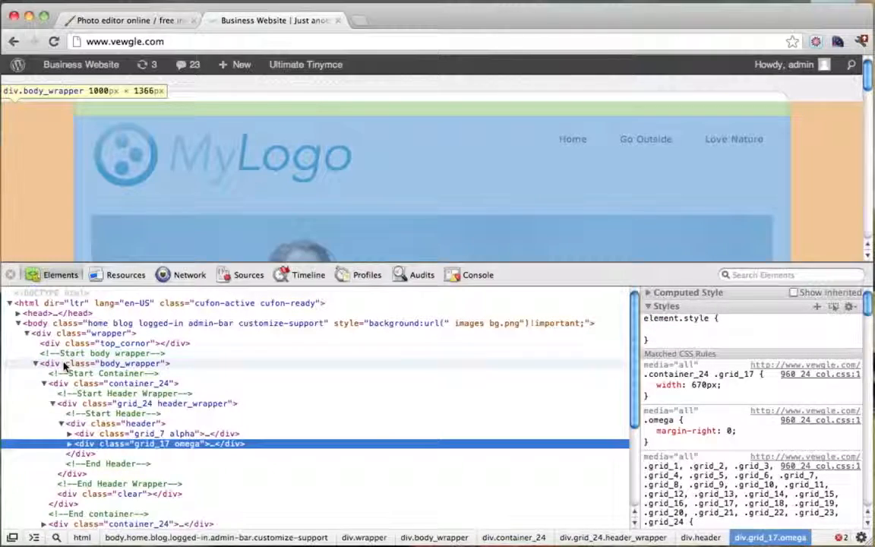
left_click(60, 363)
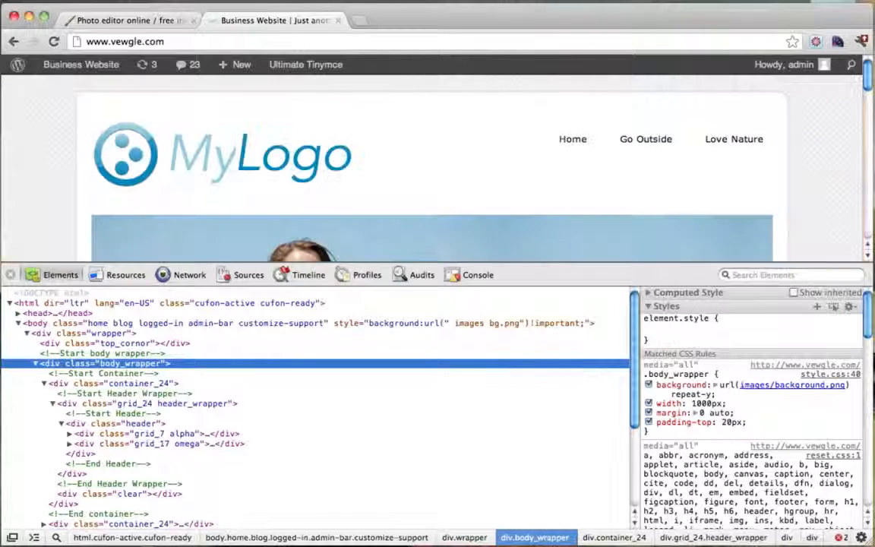
left_click(727, 386)
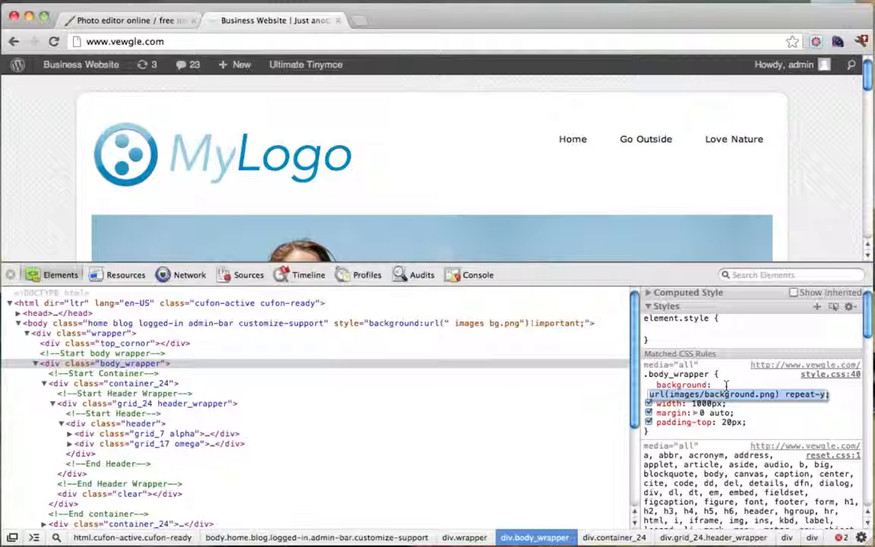
type("#000;")
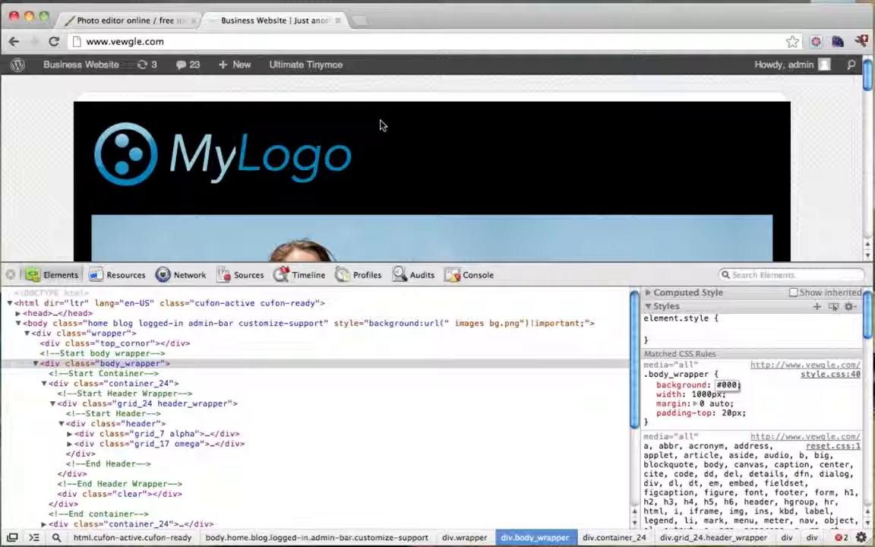
- Set the .body_wrapper background to #3ee, closing the inspector, and switch back to the MyLogo image in the Pixlr editor
key("BackSpace")
key("BackSpace")
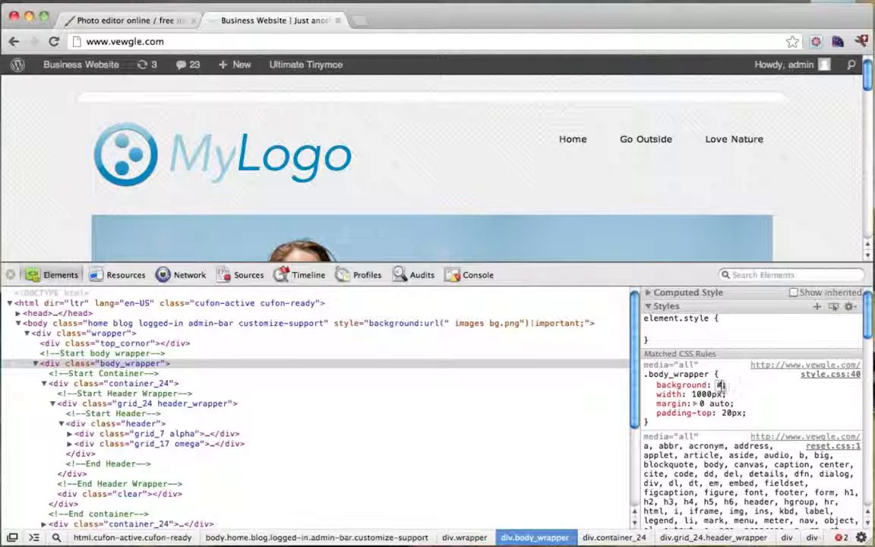
type("3")
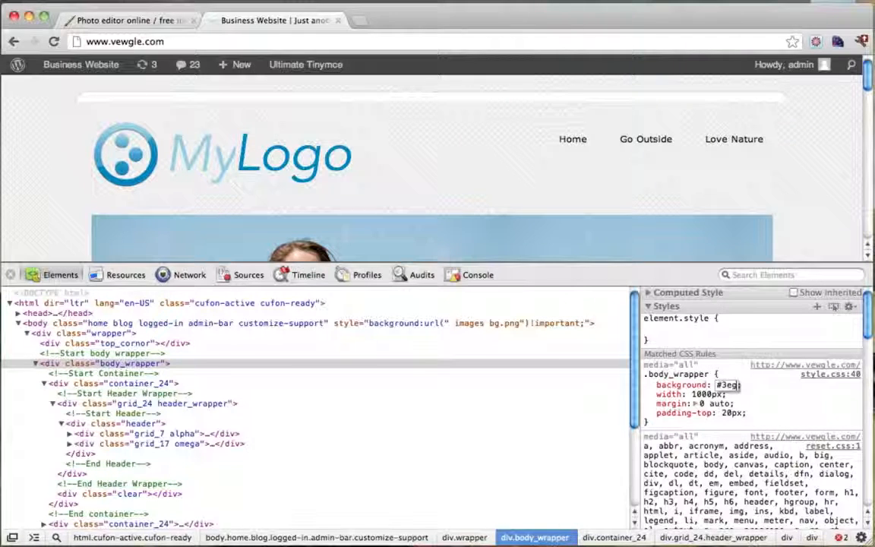
type("ee")
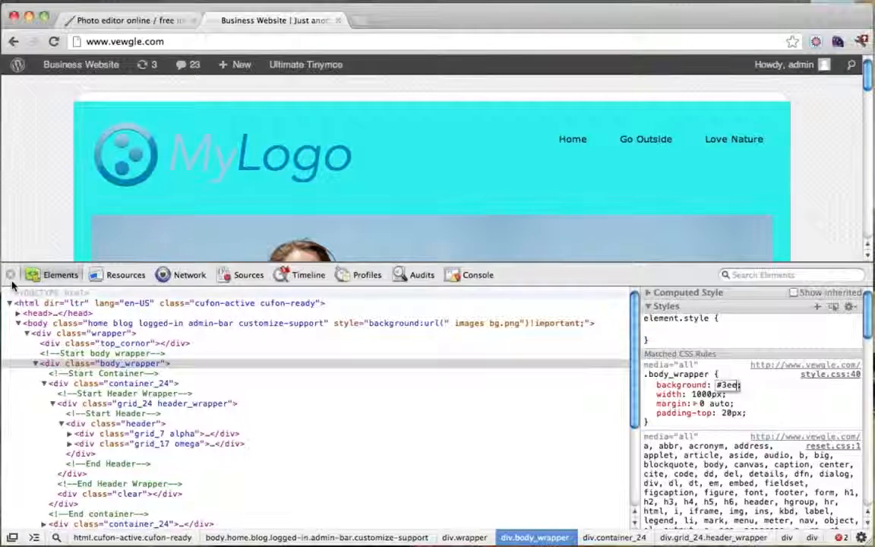
left_click(10, 275)
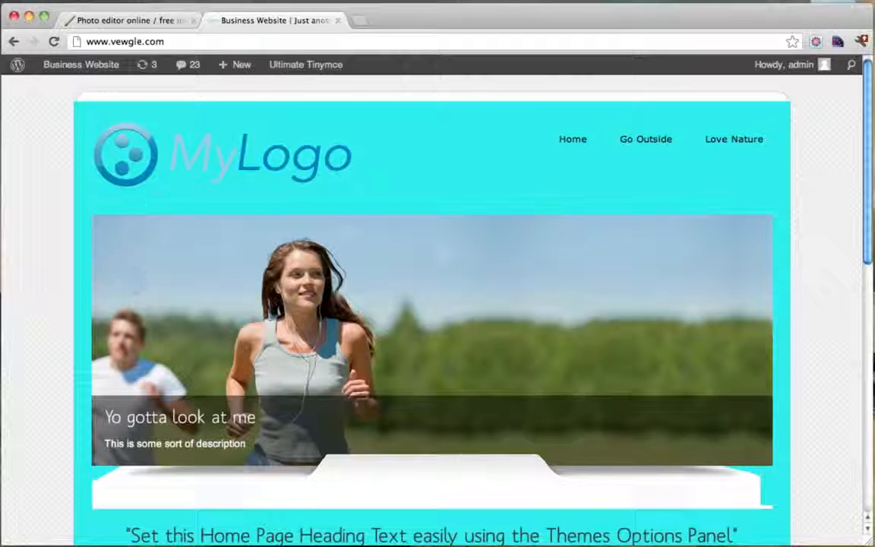
left_click(156, 22)
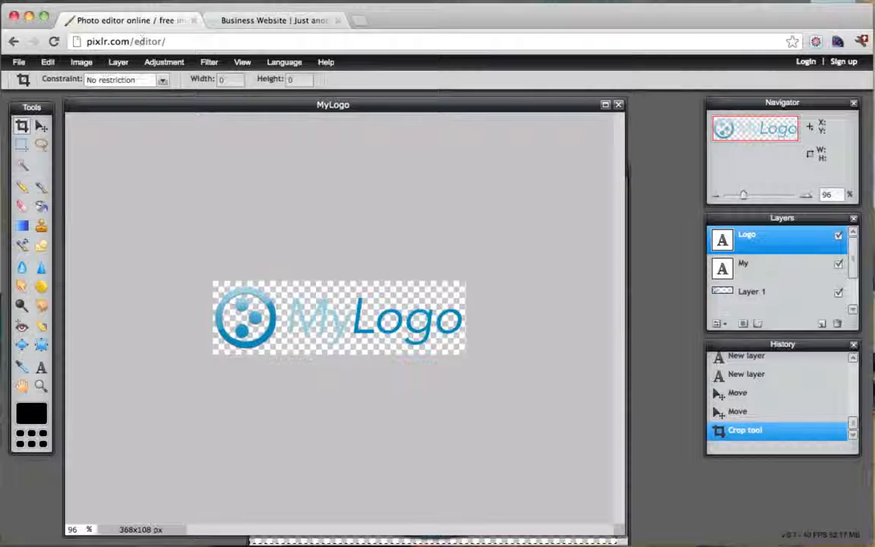